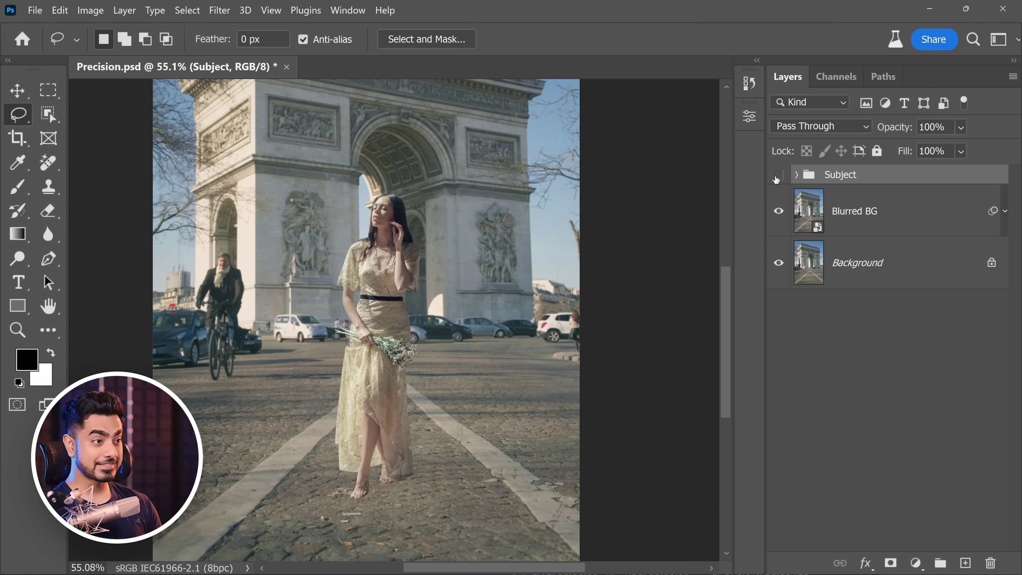
- Show the Subject group, lasso the ground around the woman's feet, and Generate with an empty prompt
click(778, 176)
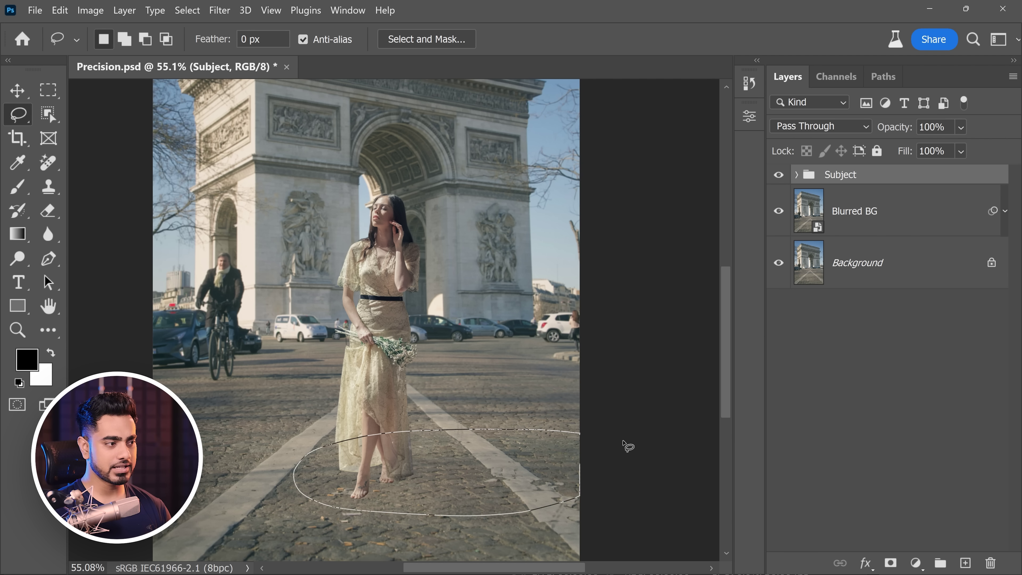
drag(628, 446, 628, 446)
click(302, 508)
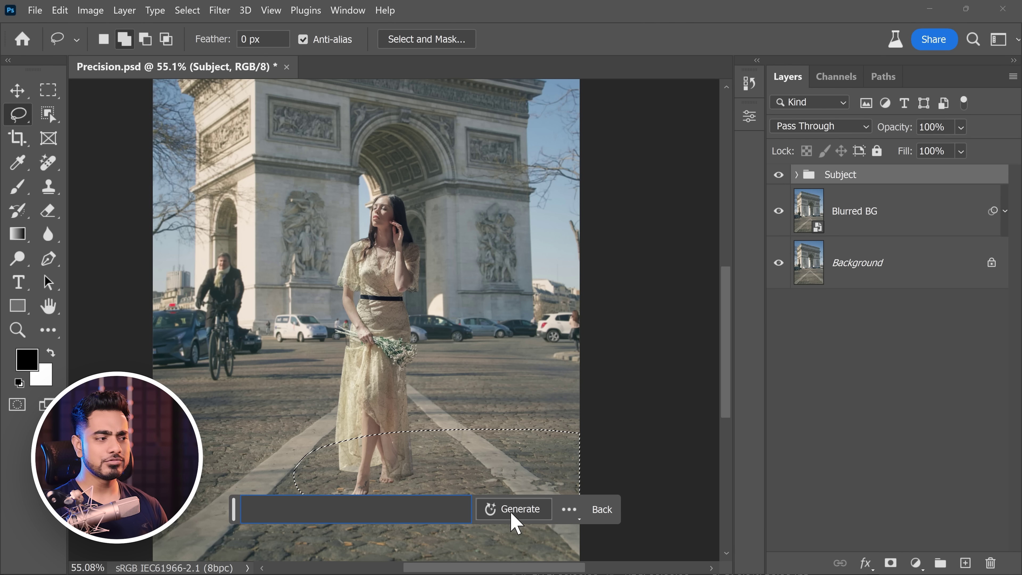
click(513, 510)
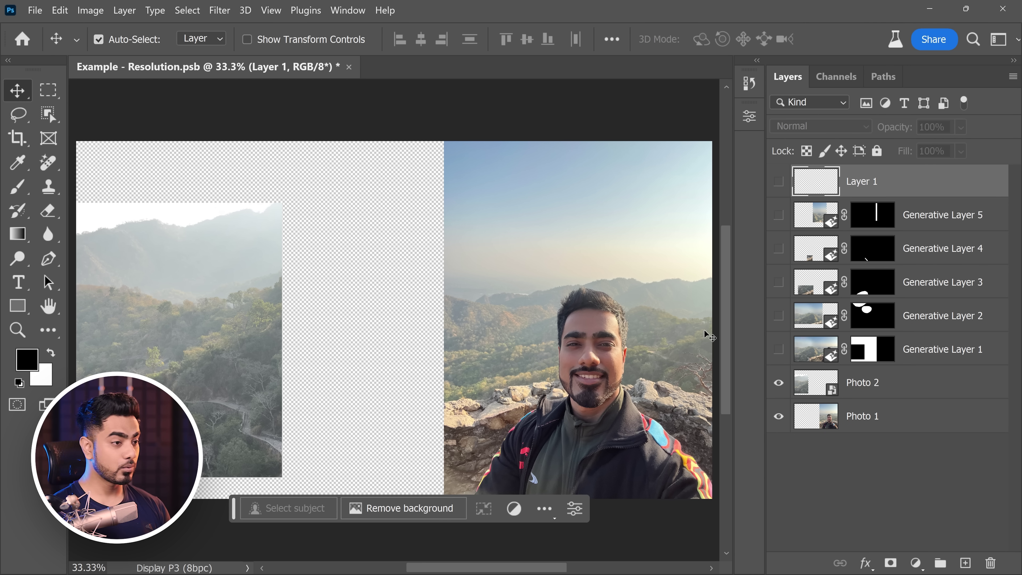
- Show Generative Layer 1 to fill the gap, then zoom and pan in on the generated trees
click(779, 349)
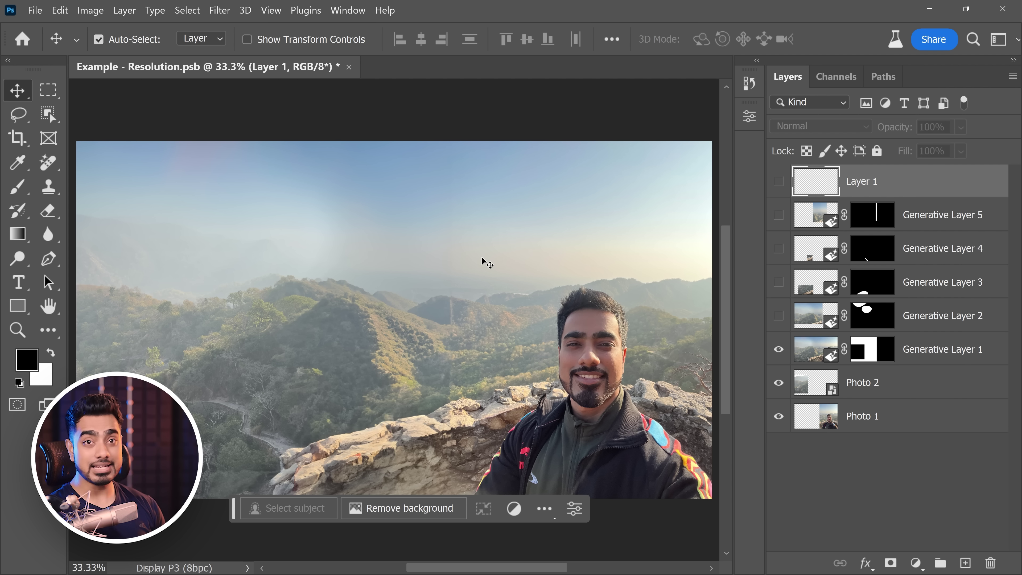
click(316, 281)
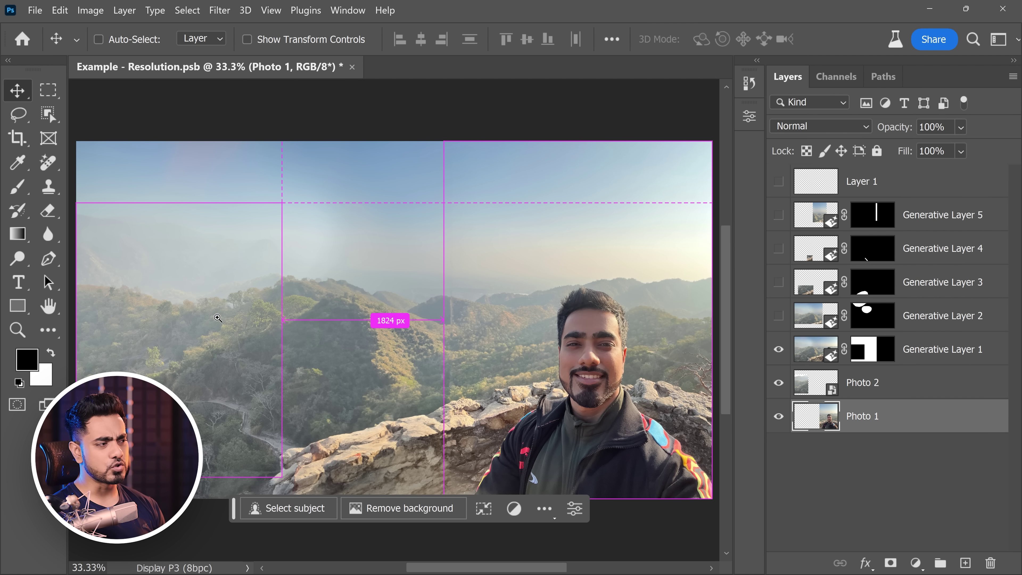
ctrl+click(225, 312)
drag(247, 306, 383, 242)
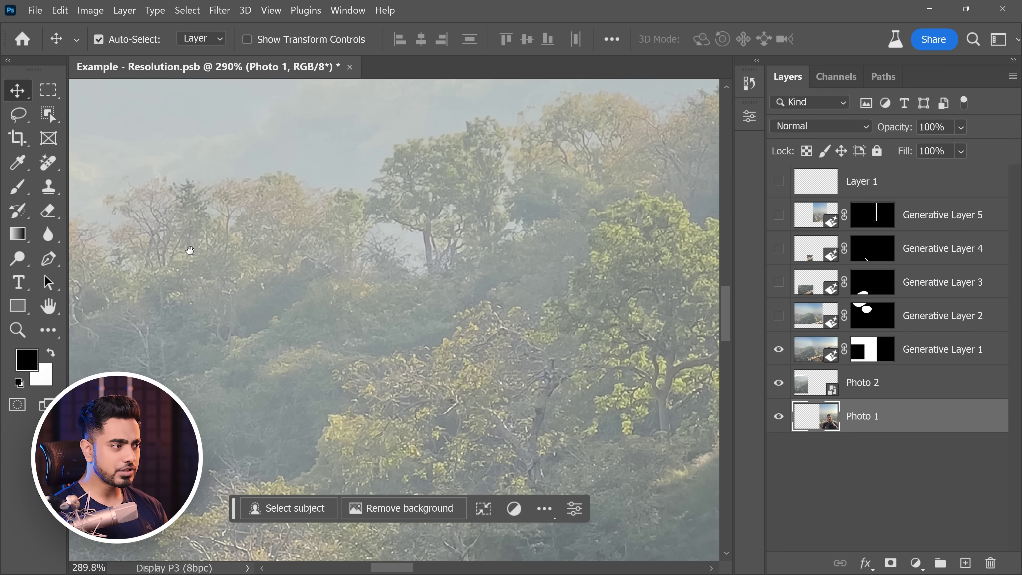
drag(327, 318, 402, 343)
drag(381, 262, 389, 310)
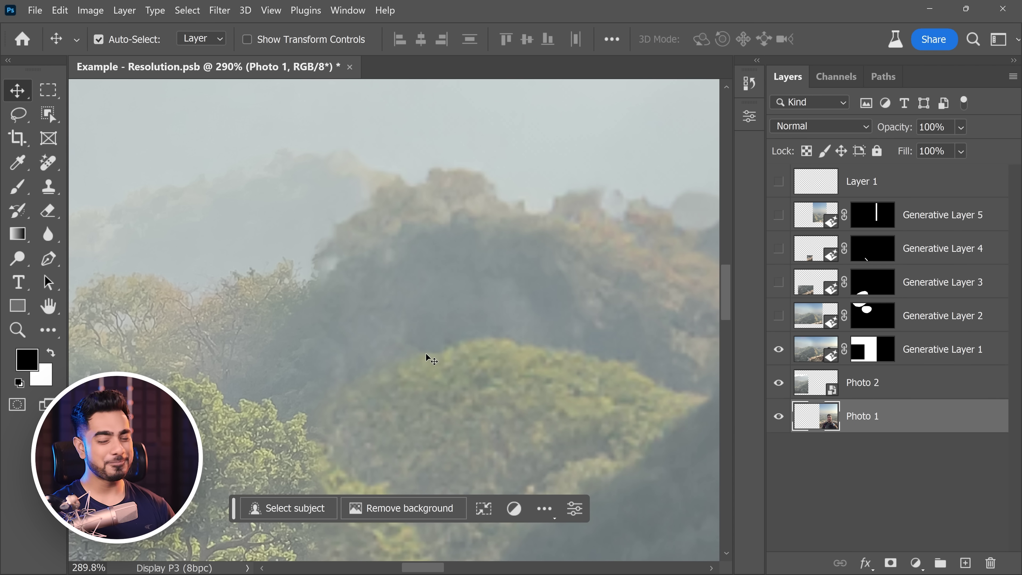
- Scroll around the landscape to inspect the rocks and generated areas closely
scroll(460, 281, down, 2)
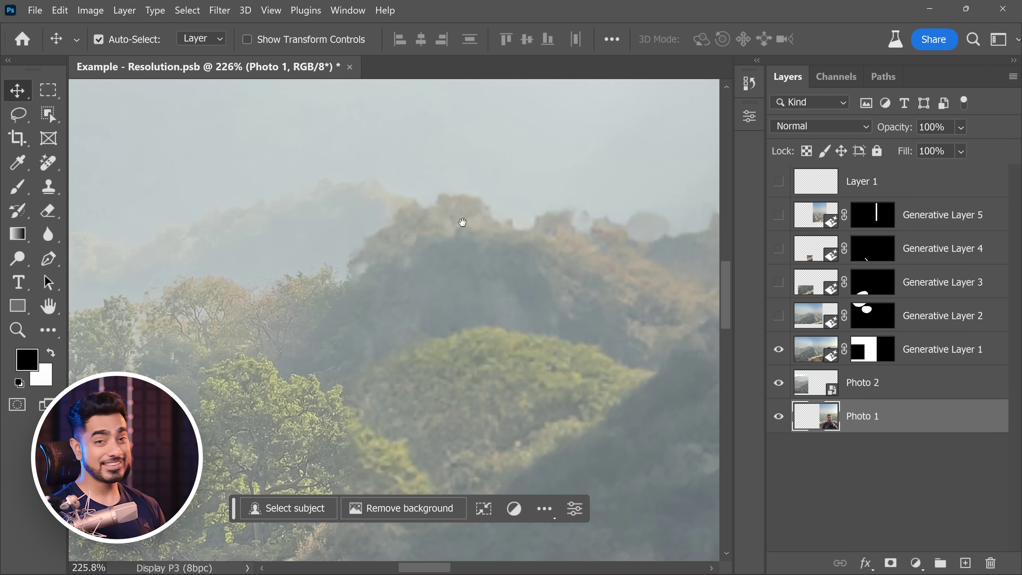
scroll(403, 297, down, 3)
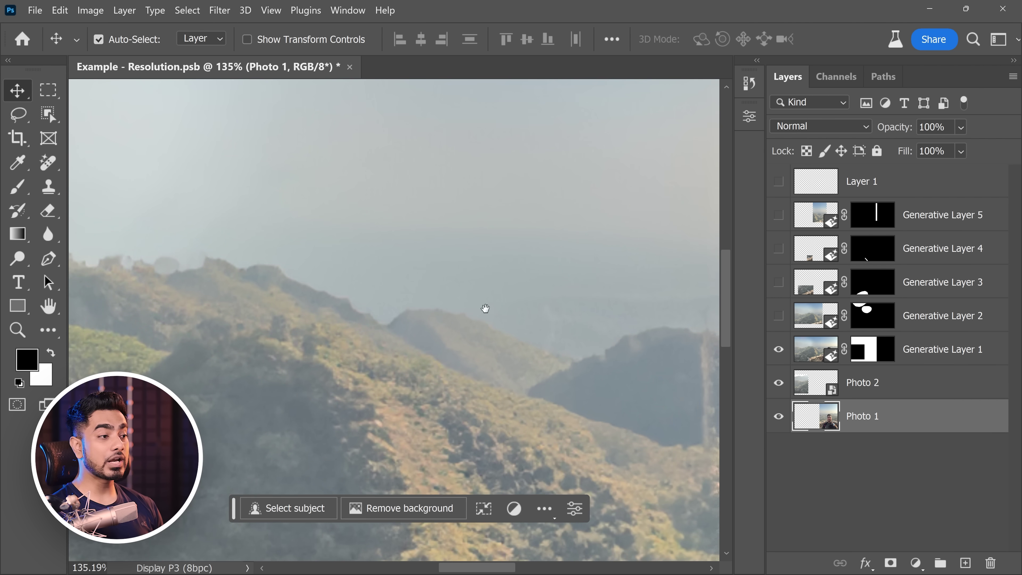
scroll(408, 311, right, 5)
scroll(402, 322, down, 5)
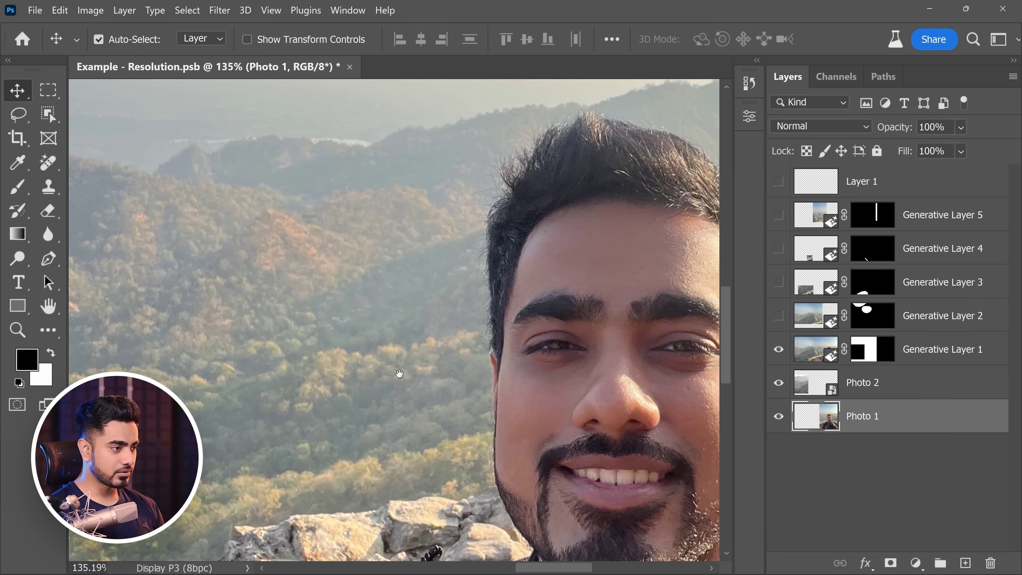
scroll(389, 323, left, 5)
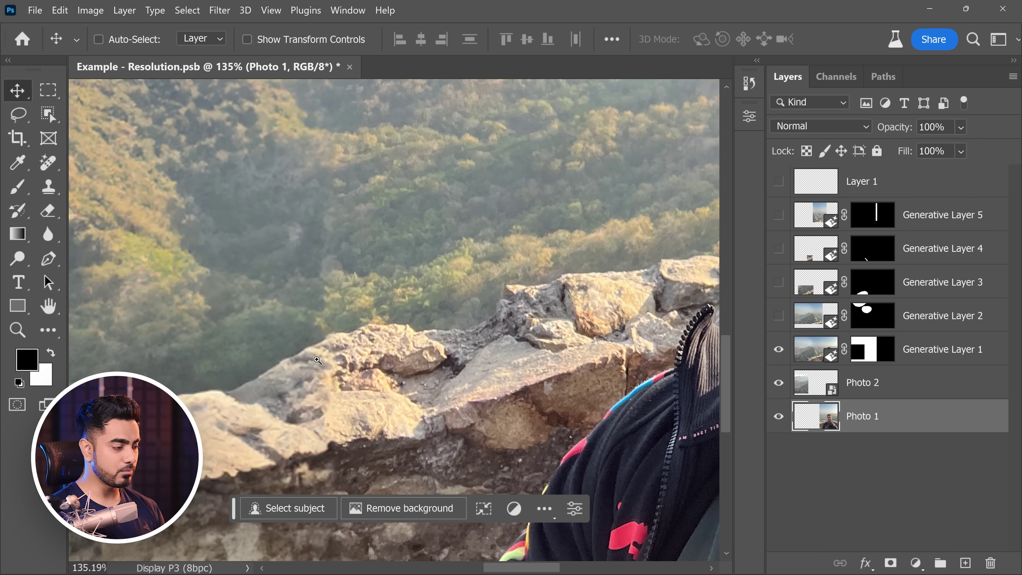
scroll(333, 347, up, 2)
scroll(333, 346, up, 6)
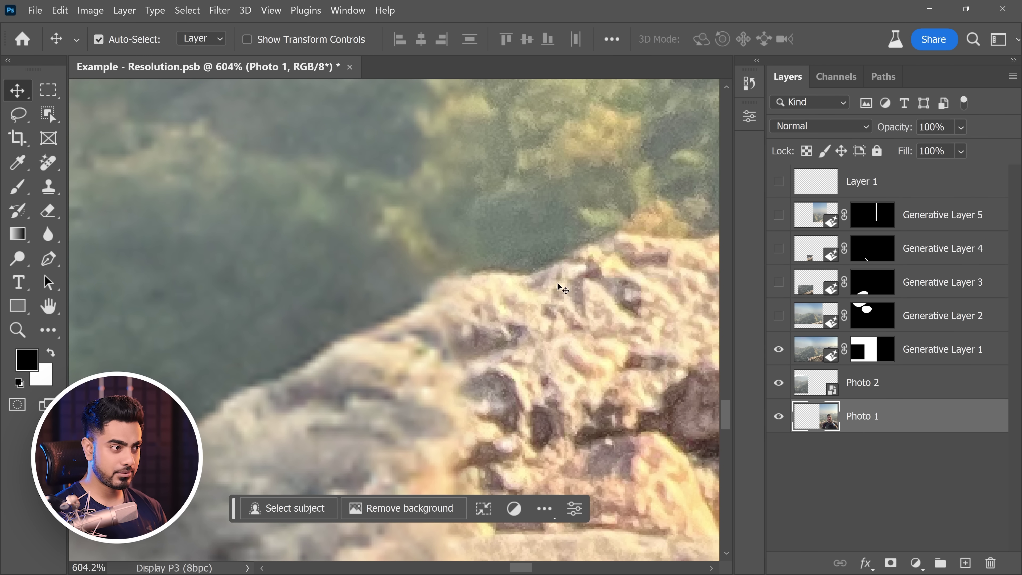
scroll(377, 335, up, 2)
scroll(531, 308, right, 3)
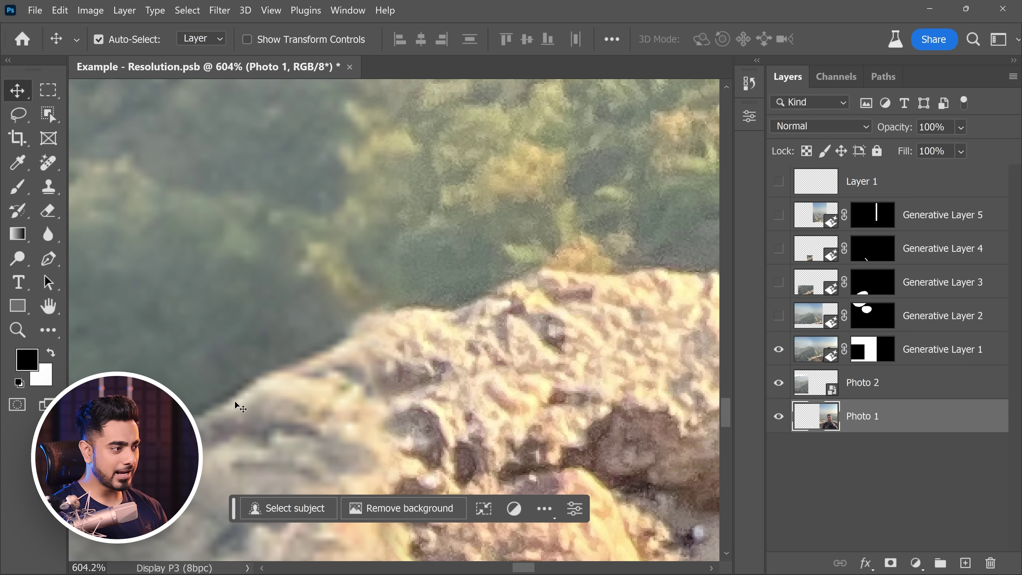
scroll(368, 288, down, 3)
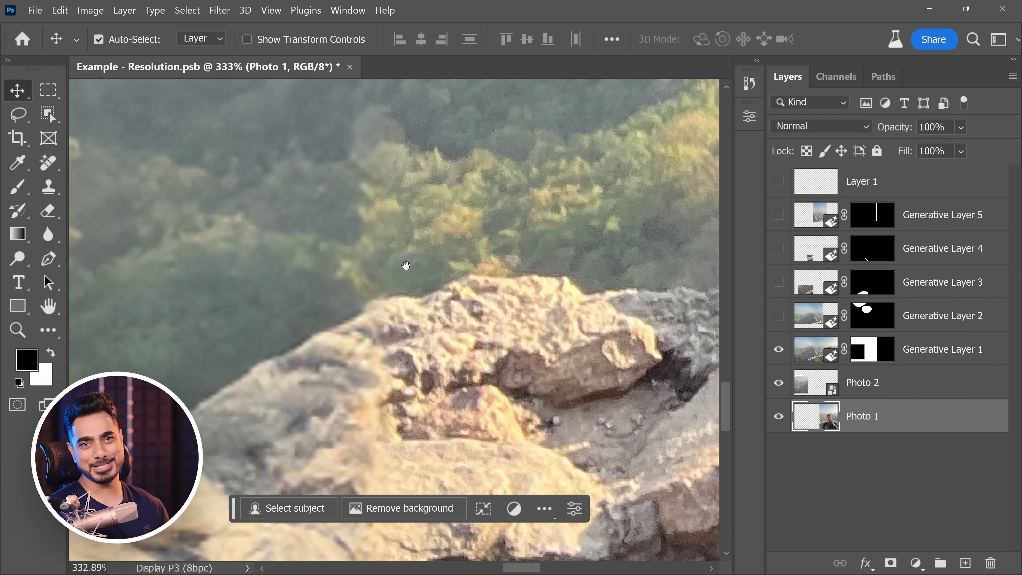
scroll(443, 268, down, 2)
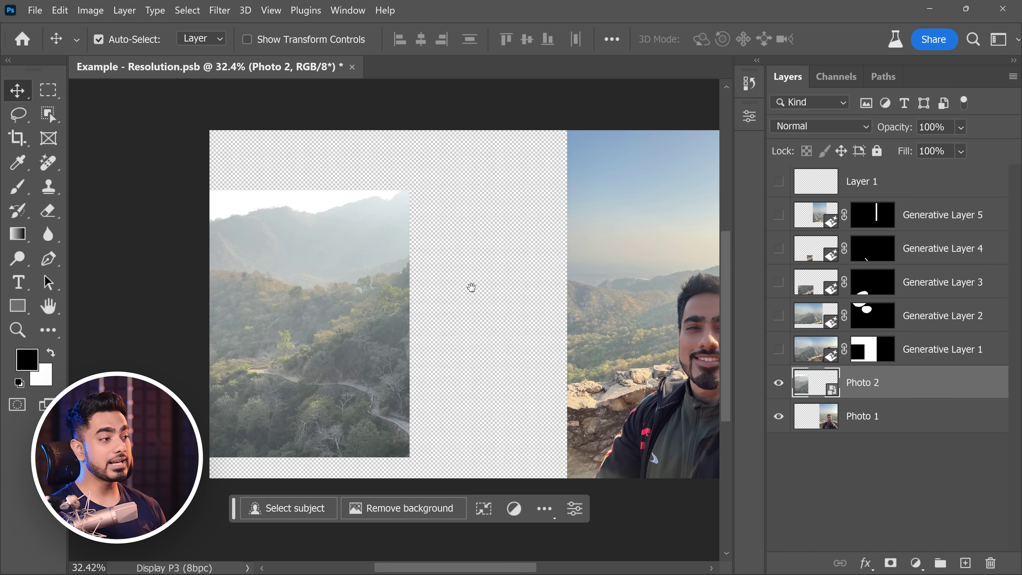
- Switch to the Rectangular Marquee Tool and try a rough rectangle in the empty gap
click(778, 349)
click(778, 348)
scroll(443, 284, up, 4)
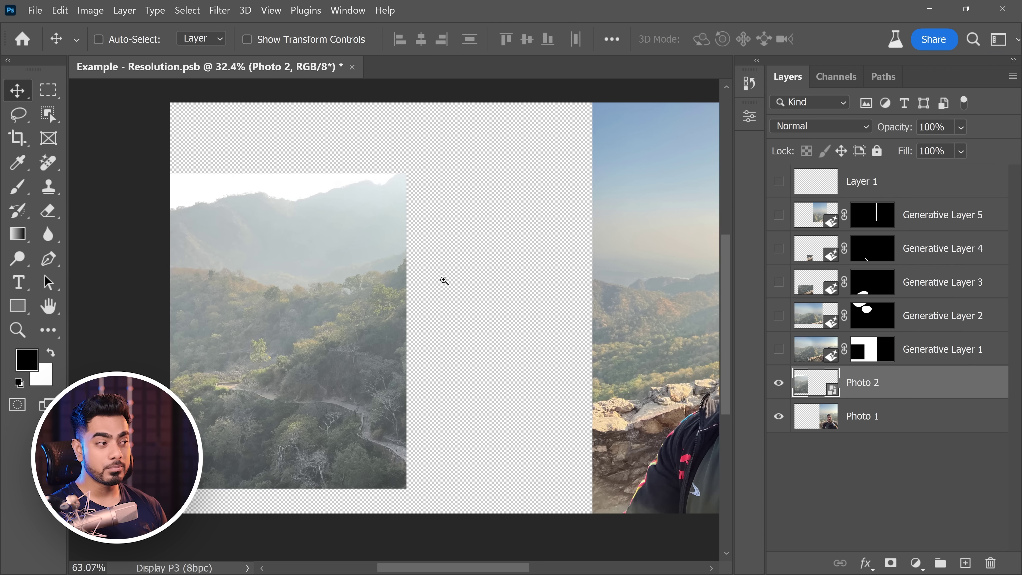
click(48, 90)
right_click(52, 95)
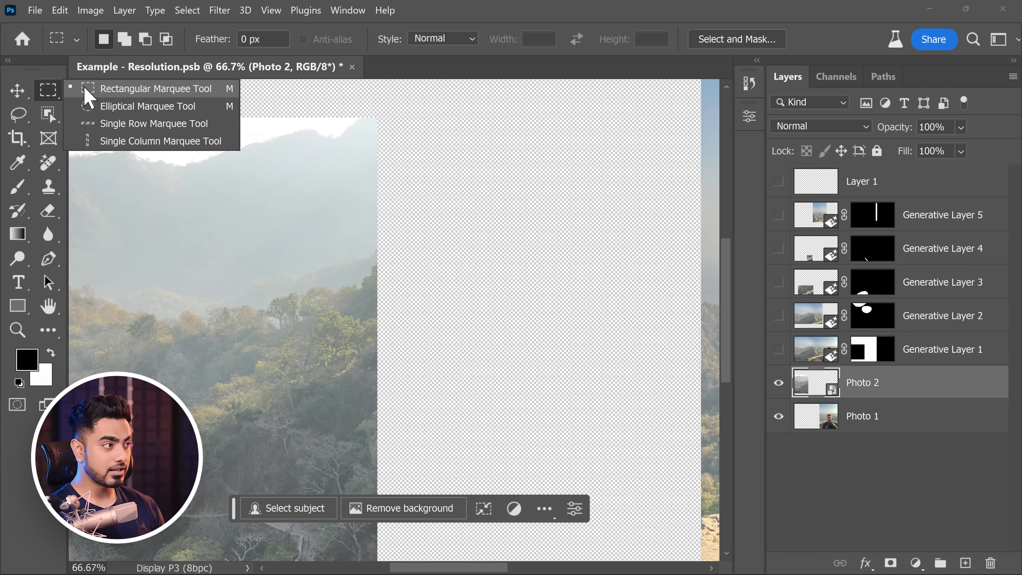
click(148, 91)
drag(365, 251, 370, 251)
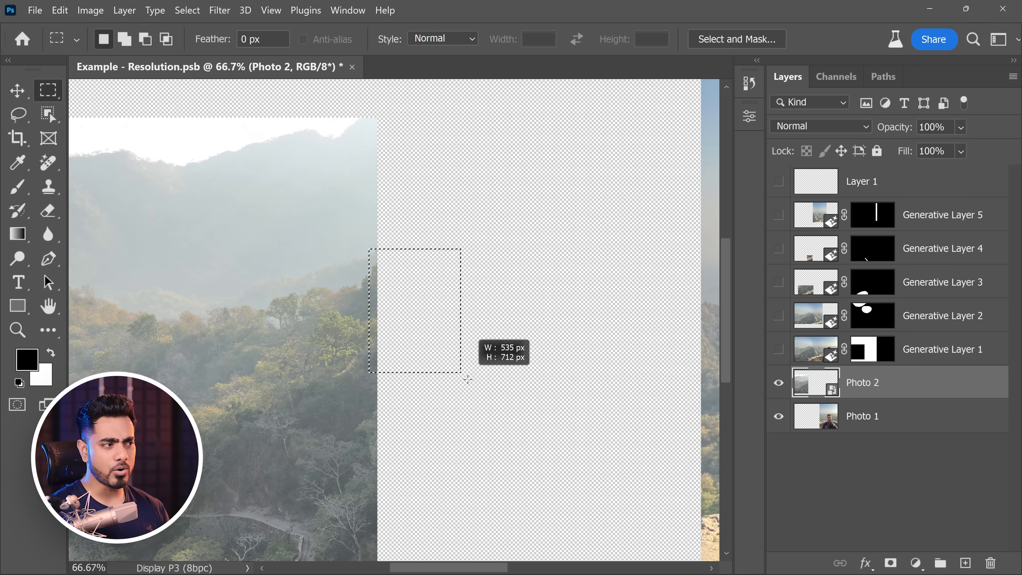
drag(467, 379, 503, 392)
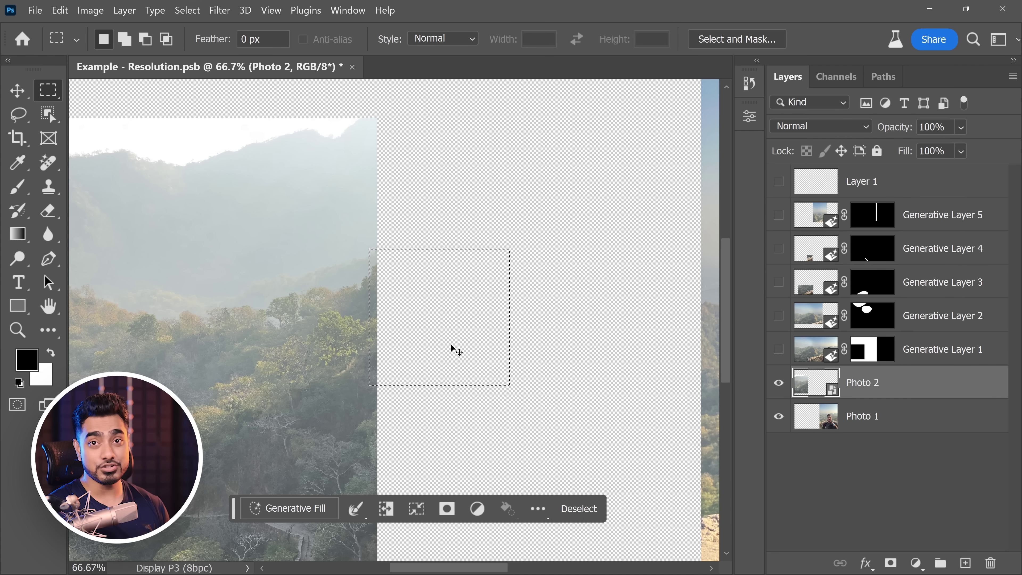
click(458, 192)
drag(459, 192, 397, 212)
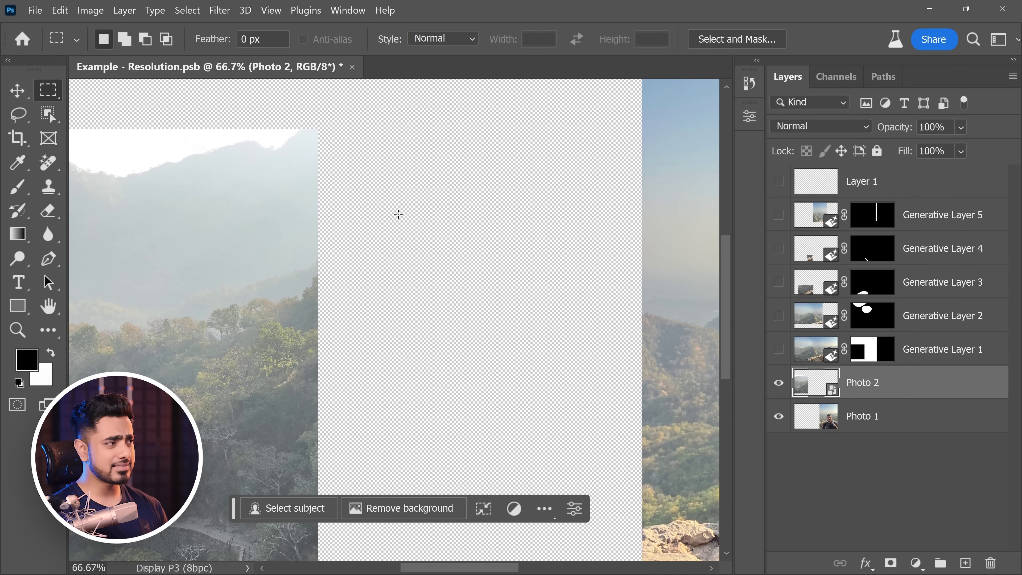
- Set the marquee Style to Fixed Size 1024 × 1024 px and place a square in the gap
click(439, 39)
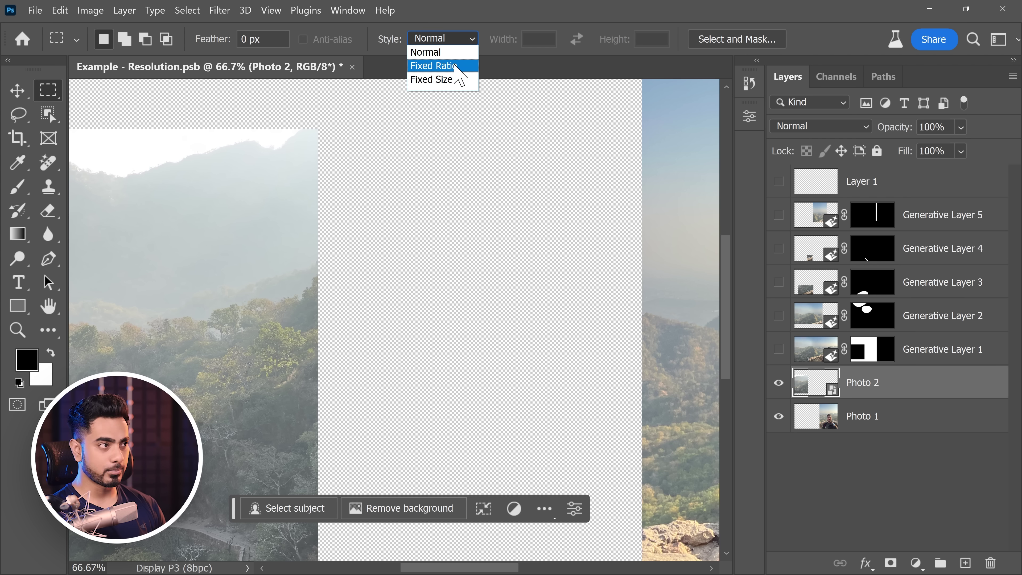
click(463, 80)
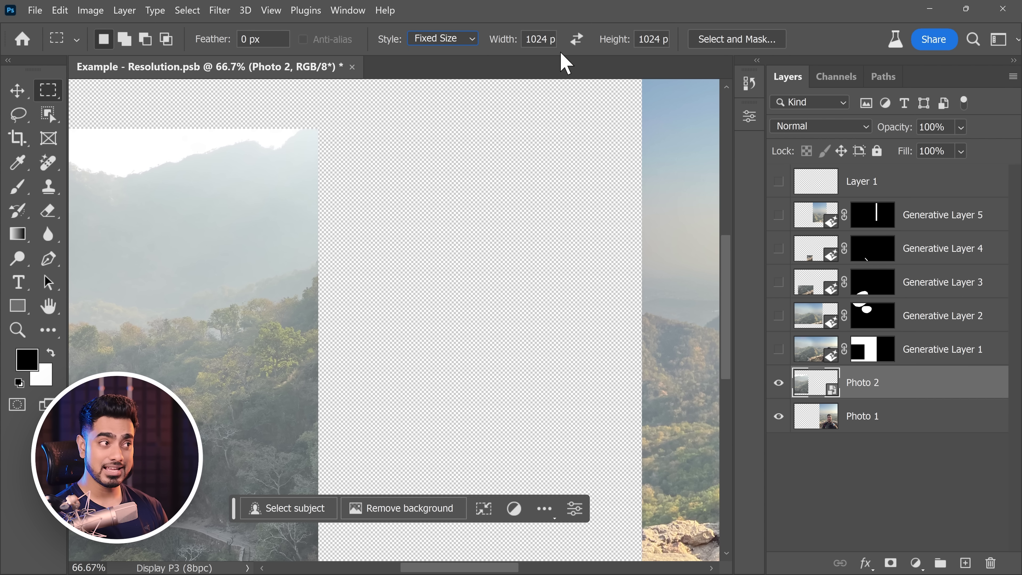
click(313, 216)
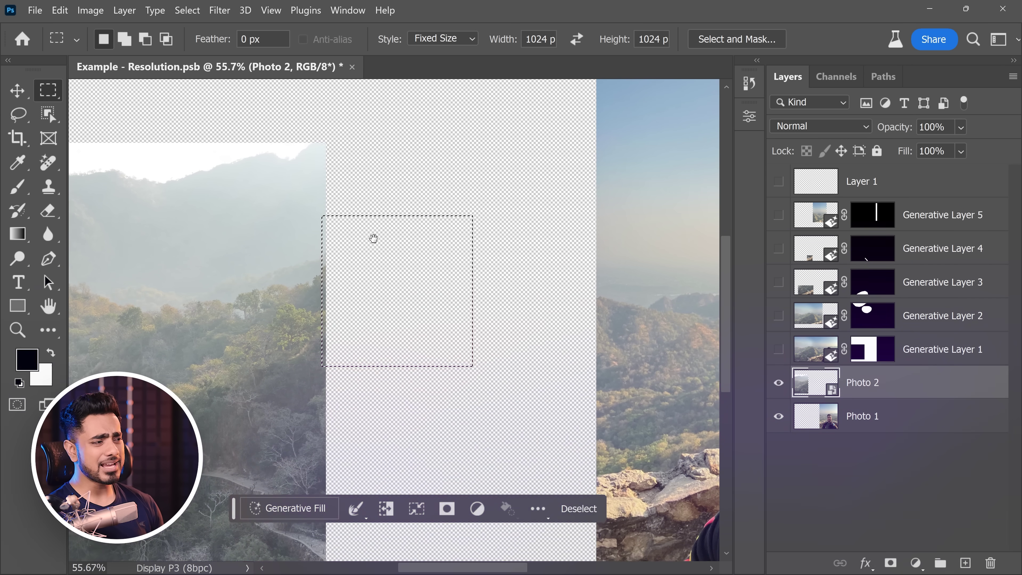
- Move the 1024 px square lower in the gap and run Generative Fill on it
drag(374, 238, 351, 208)
scroll(318, 282, up, 1)
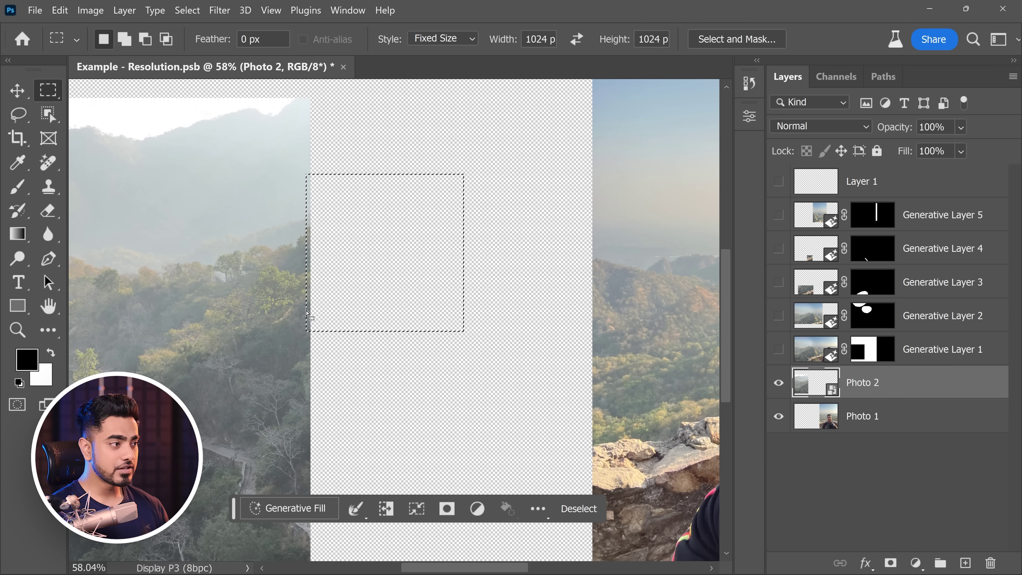
click(308, 345)
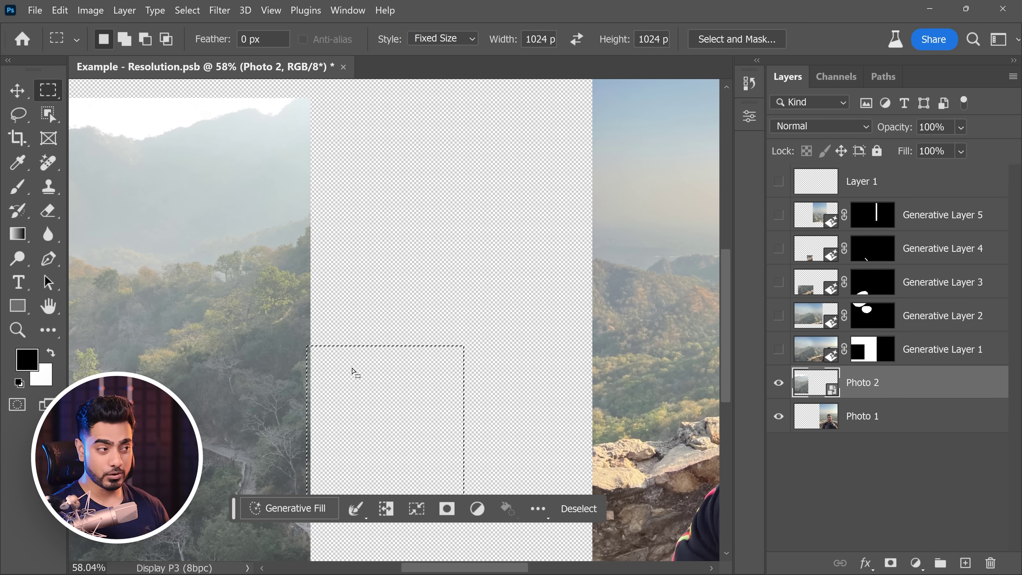
drag(353, 370, 326, 316)
click(284, 509)
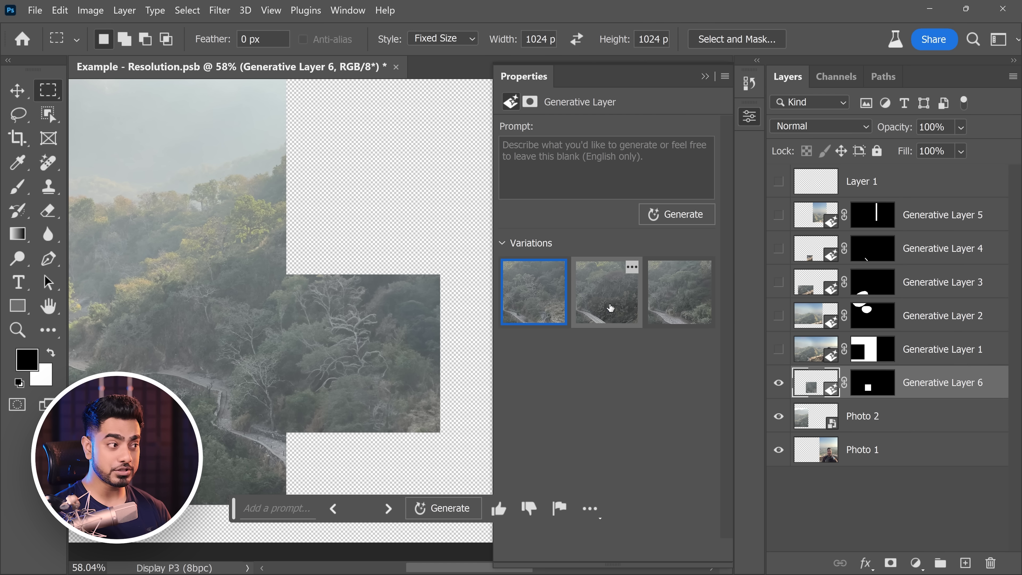
- Compare the three generated variations, keep the second, then place another square higher up
click(610, 308)
click(650, 312)
click(556, 307)
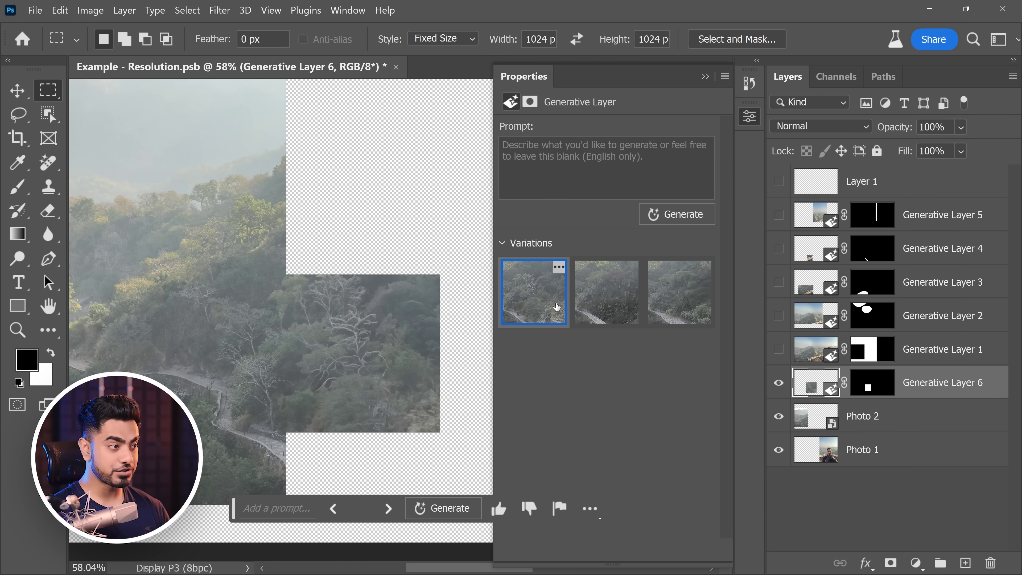
click(608, 308)
click(652, 311)
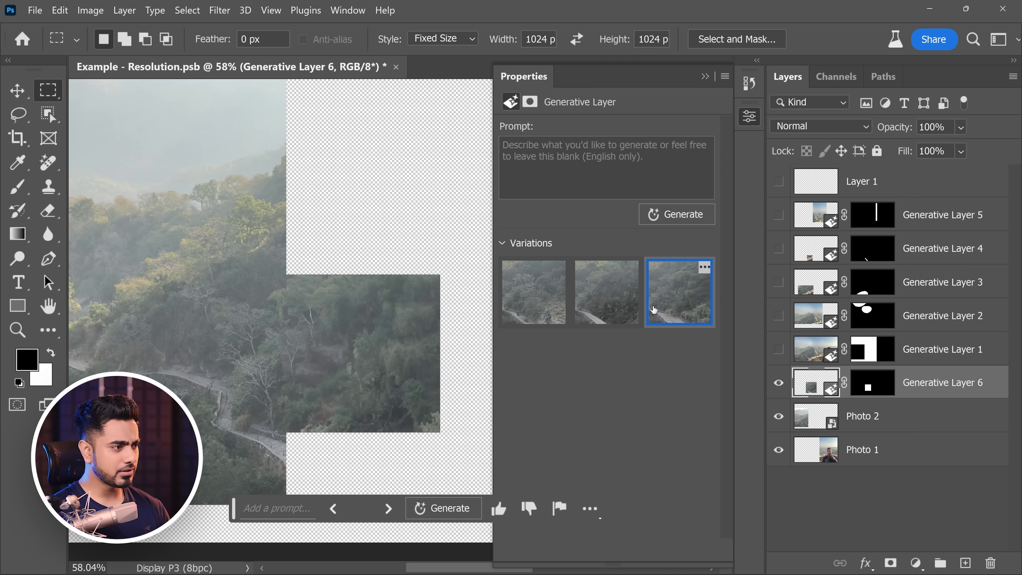
click(605, 302)
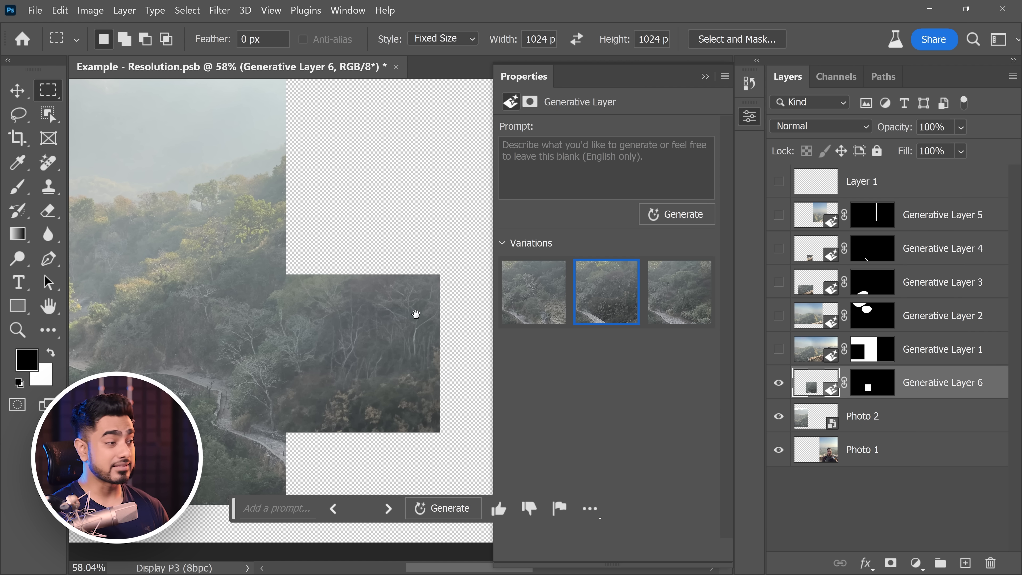
scroll(415, 314, up, 1)
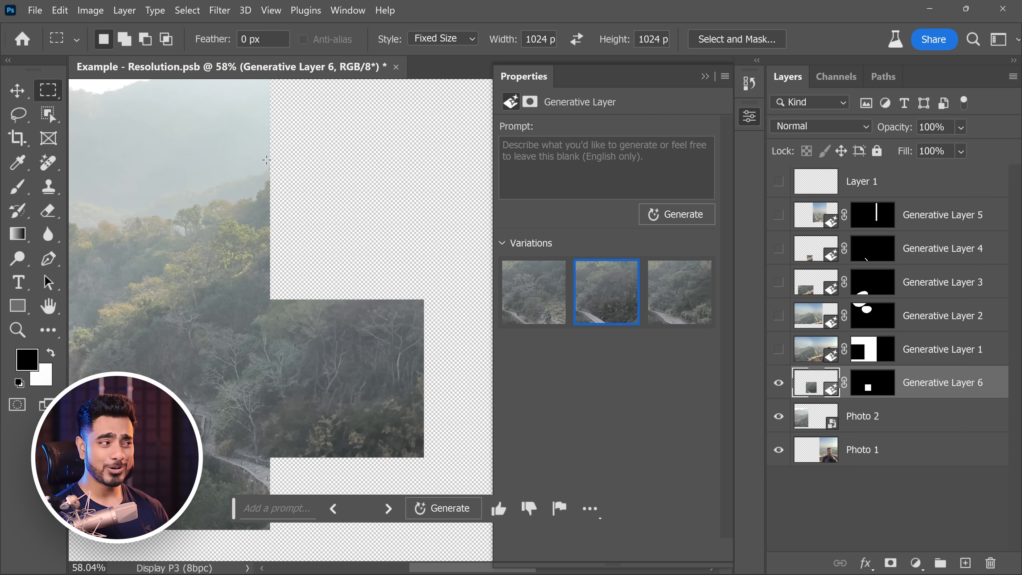
click(266, 160)
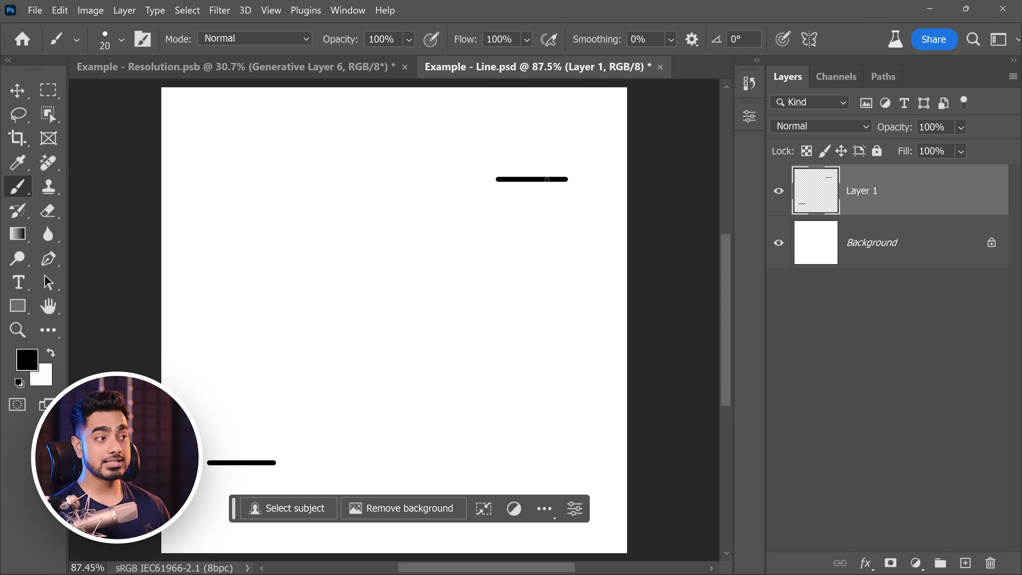
- Select and deselect a large rectangle, then undo the curve joining the two strokes
click(48, 96)
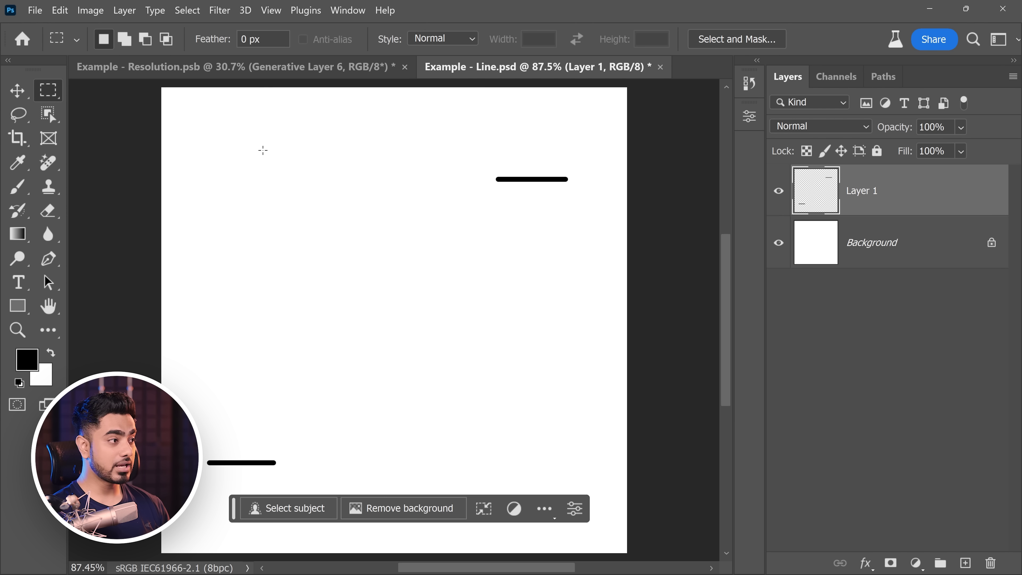
drag(263, 150, 519, 487)
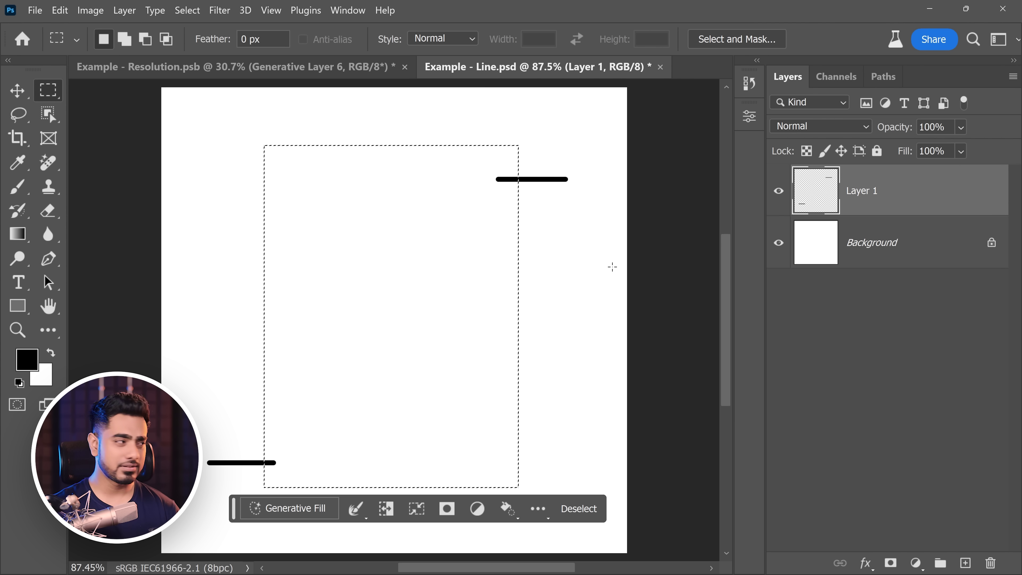
key(ctrl+d)
click(18, 189)
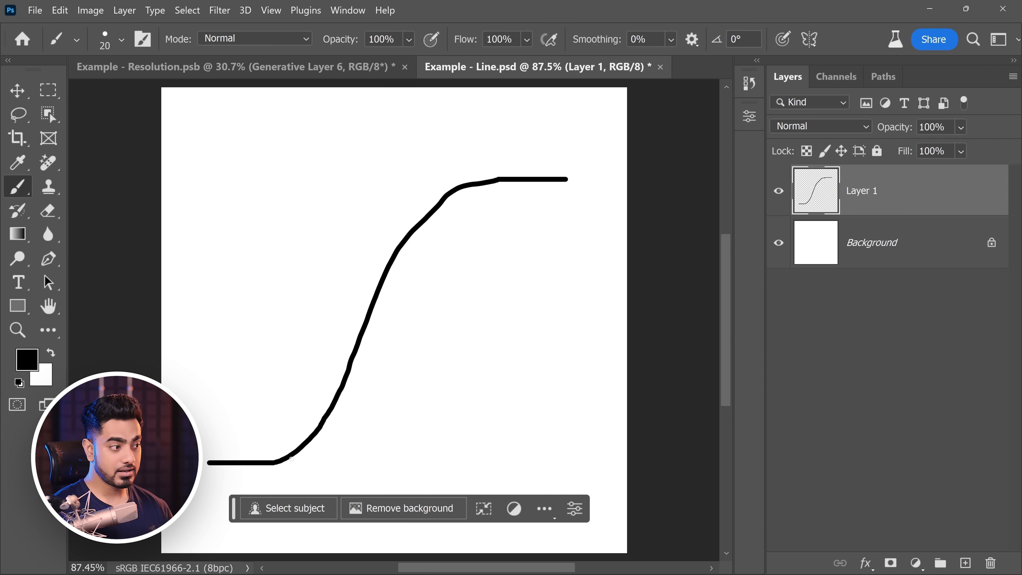
key(ctrl+z)
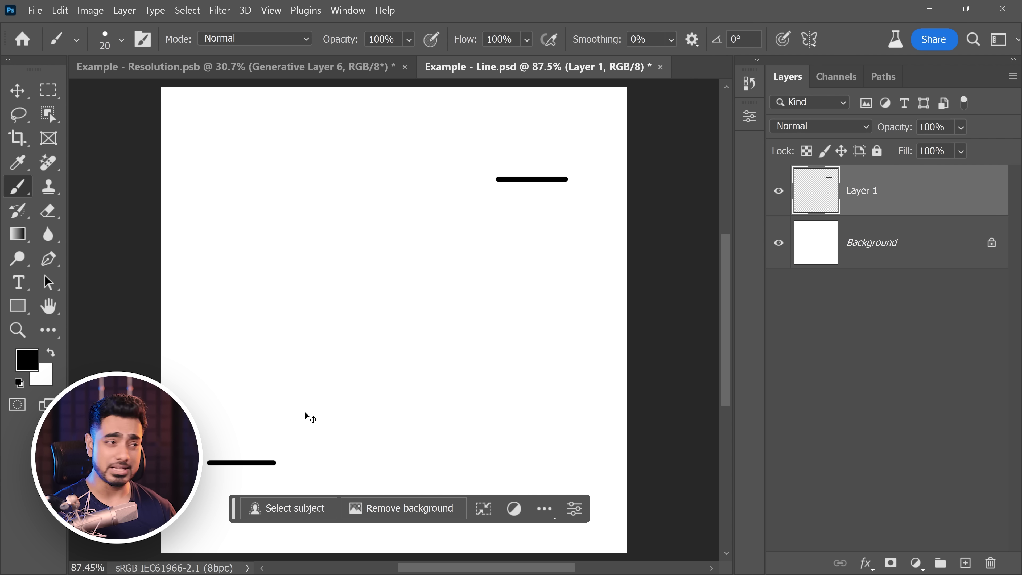
- Paint a long wavy brush stroke extending the lower line along the bottom
key(m)
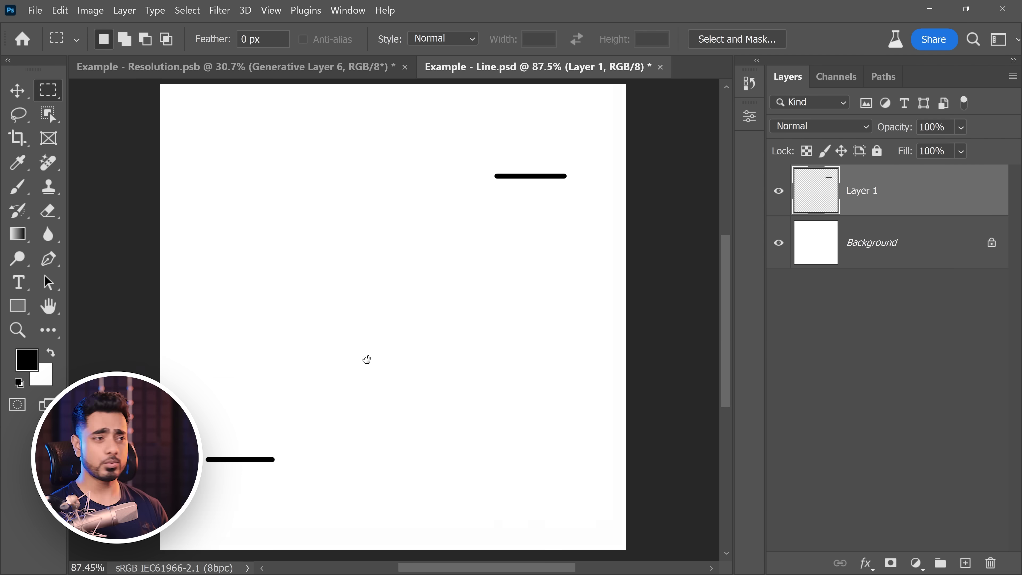
scroll(204, 359, up, 3)
drag(180, 307, 368, 450)
click(196, 265)
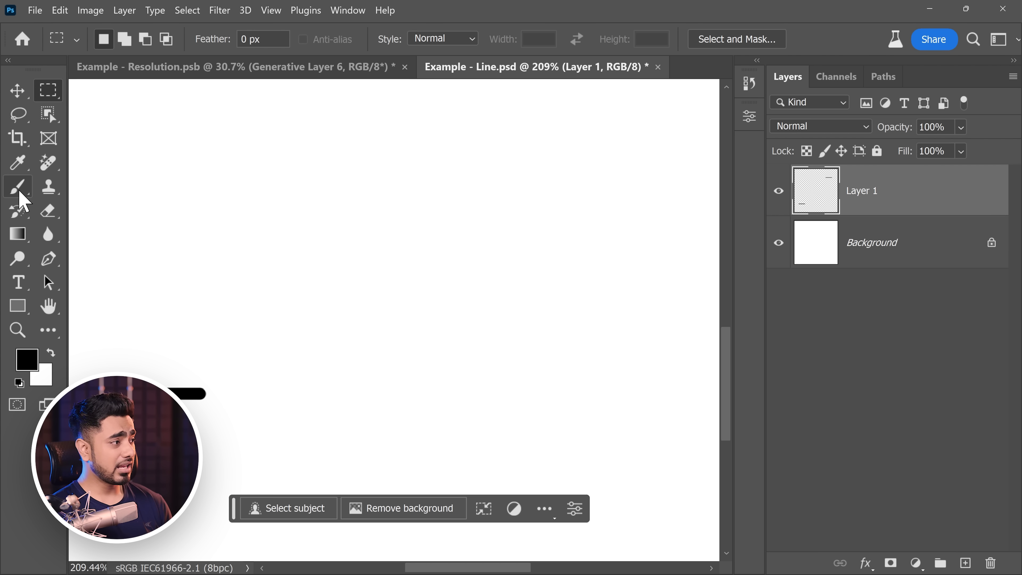
click(19, 190)
drag(197, 393, 388, 394)
scroll(401, 381, down, 1)
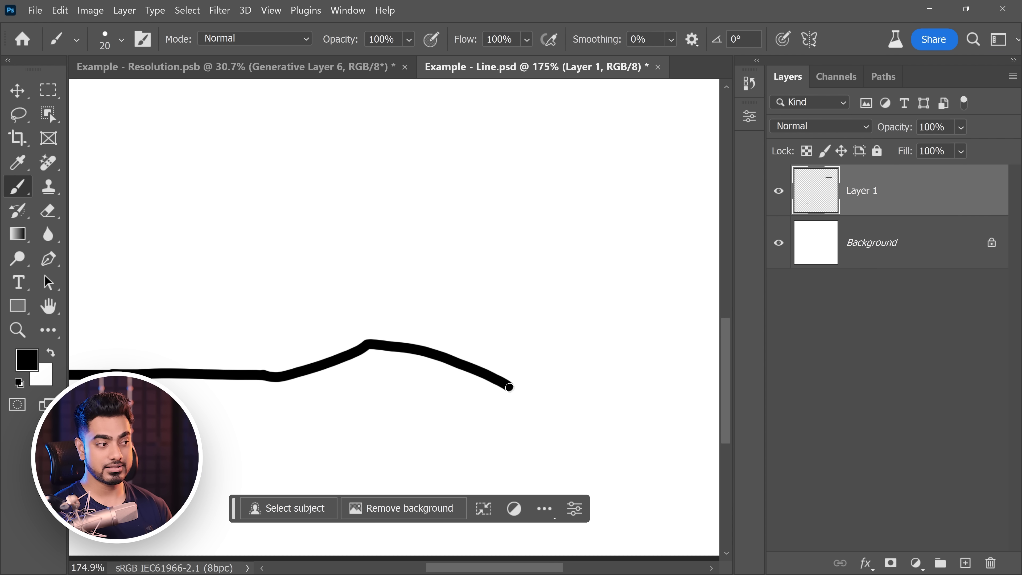
scroll(643, 380, down, 4)
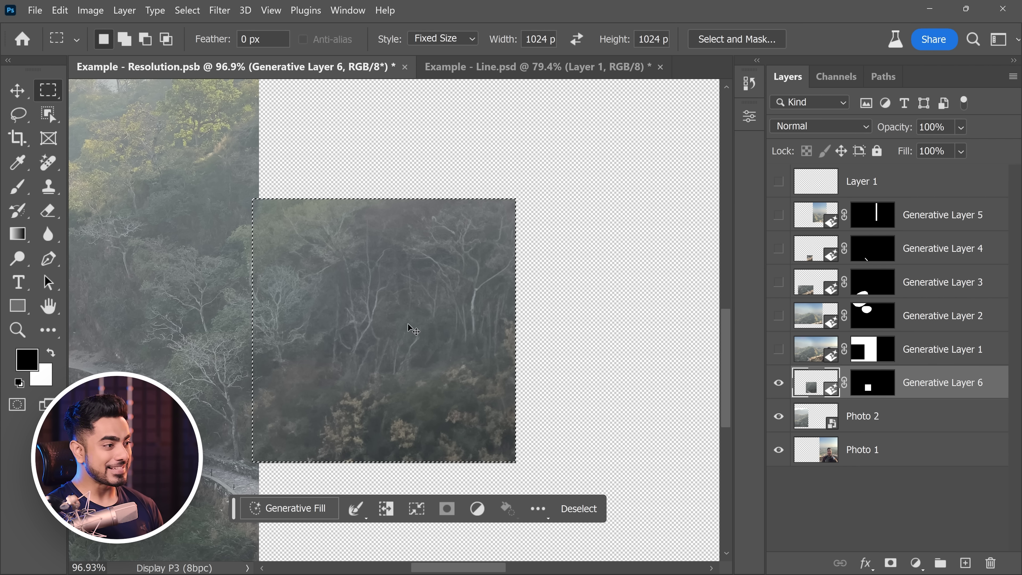
- Clear the selection and disable Generative Layer 6's mask to reveal all generated content
key(ctrl+d)
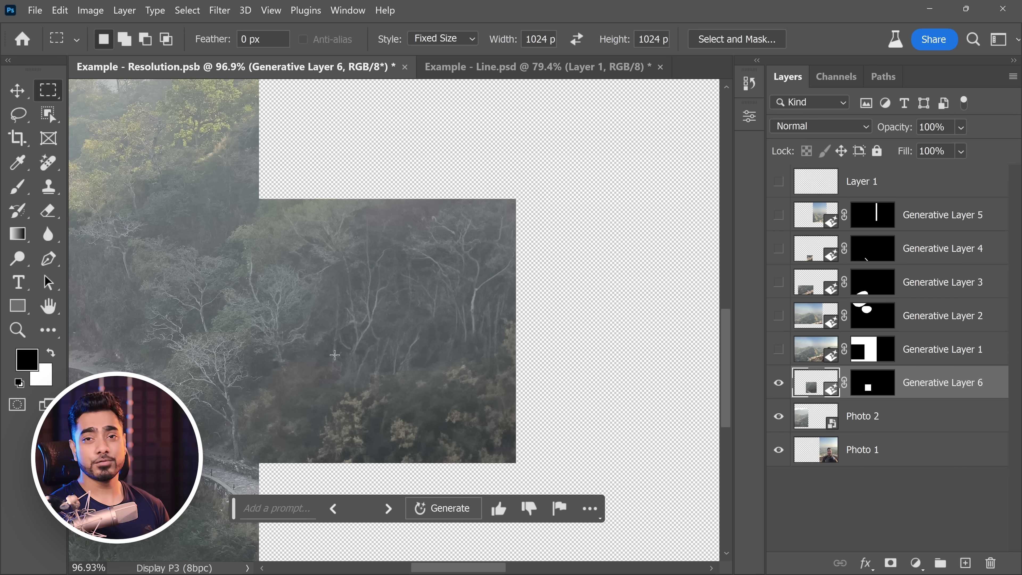
shift+click(878, 388)
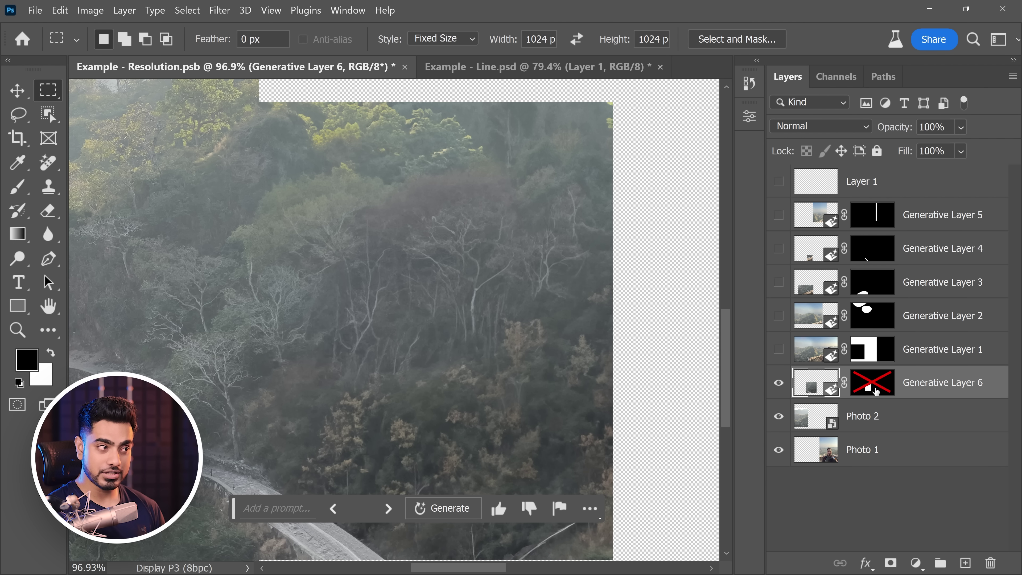
scroll(555, 309, down, 3)
drag(253, 160, 597, 493)
key(ctrl+d)
- Set the marquee Style to Normal and select a free rectangle of empty canvas beside the forest
click(442, 39)
click(447, 54)
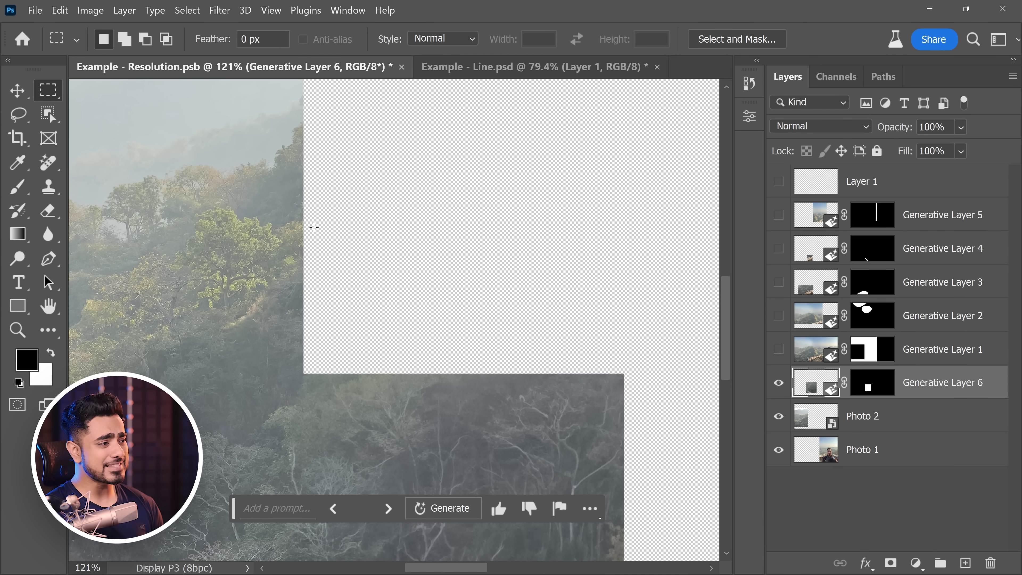
drag(298, 206, 468, 354)
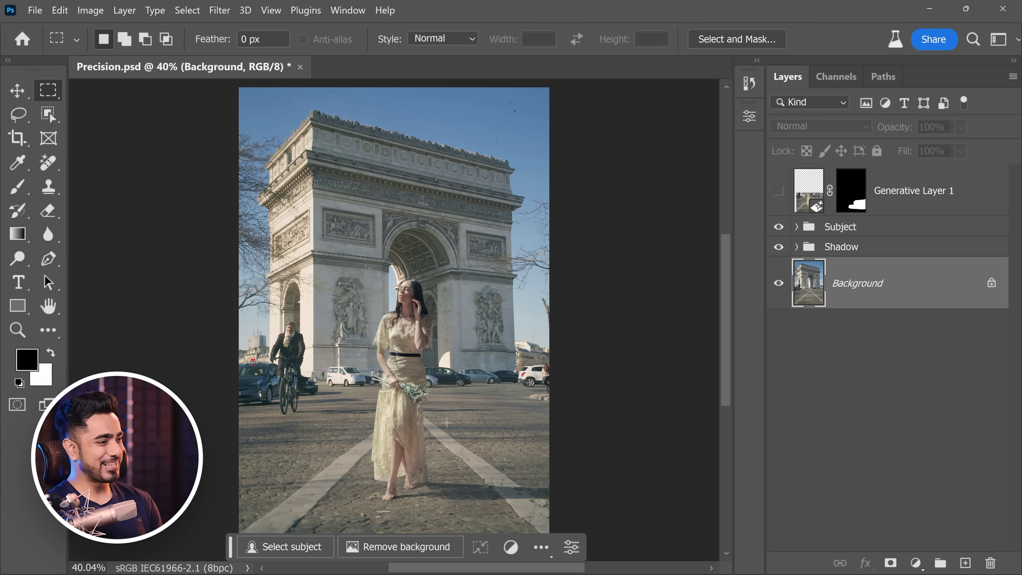
- Zoom in on the woman's feet and toggle the Shadow group off and on to compare
scroll(442, 421, up, 5)
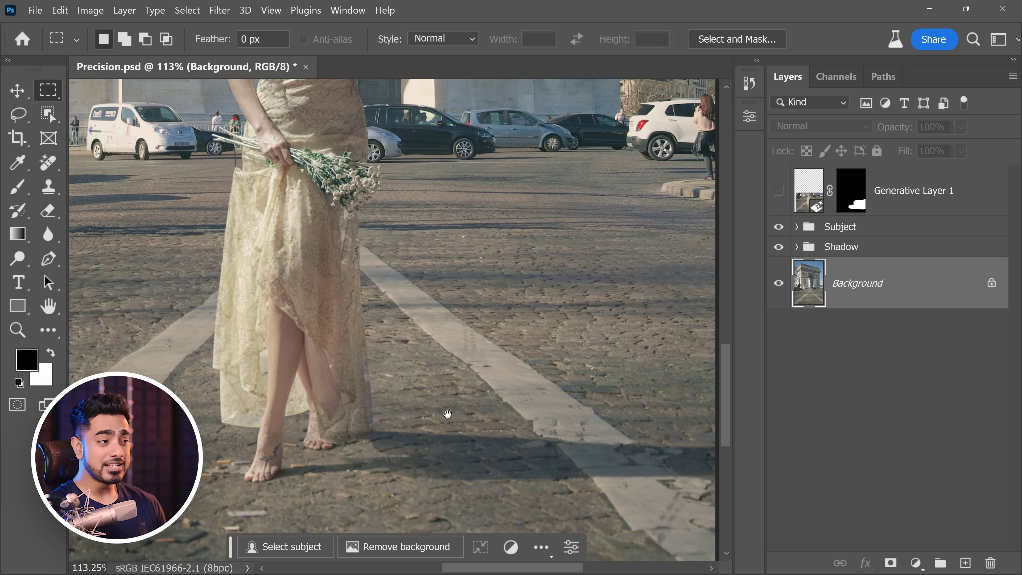
drag(447, 414, 357, 386)
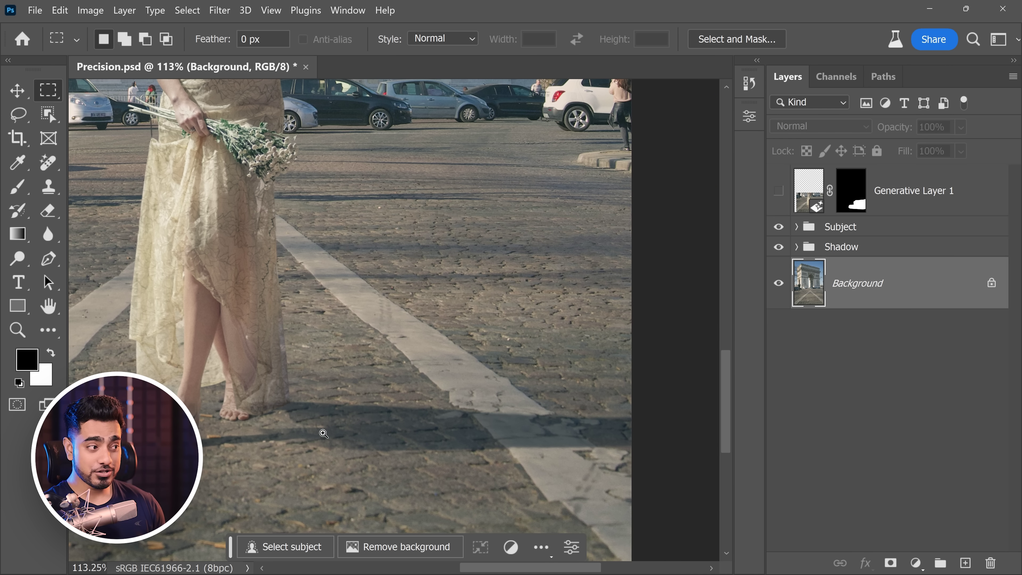
scroll(323, 433, up, 3)
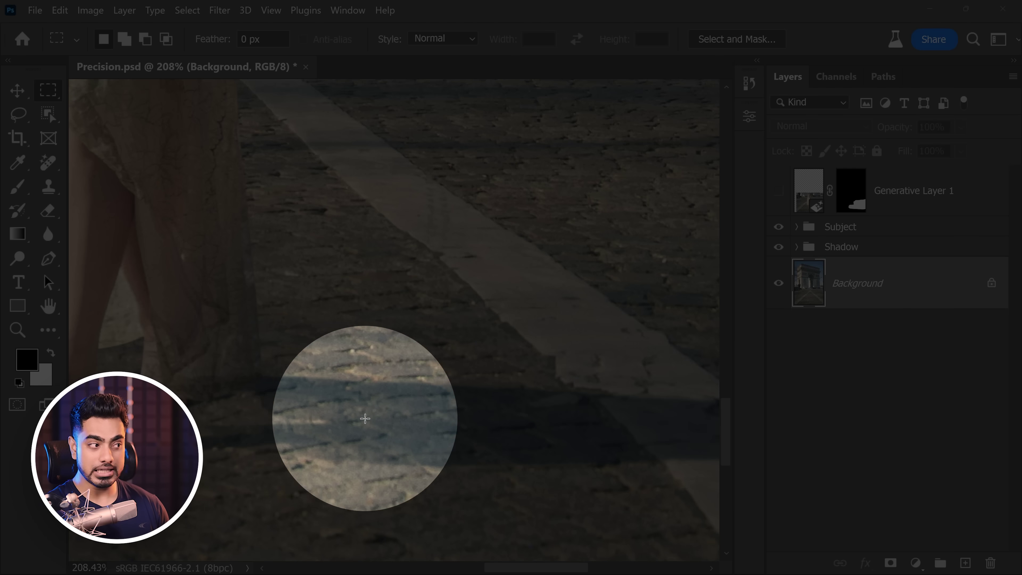
scroll(375, 388, down, 2)
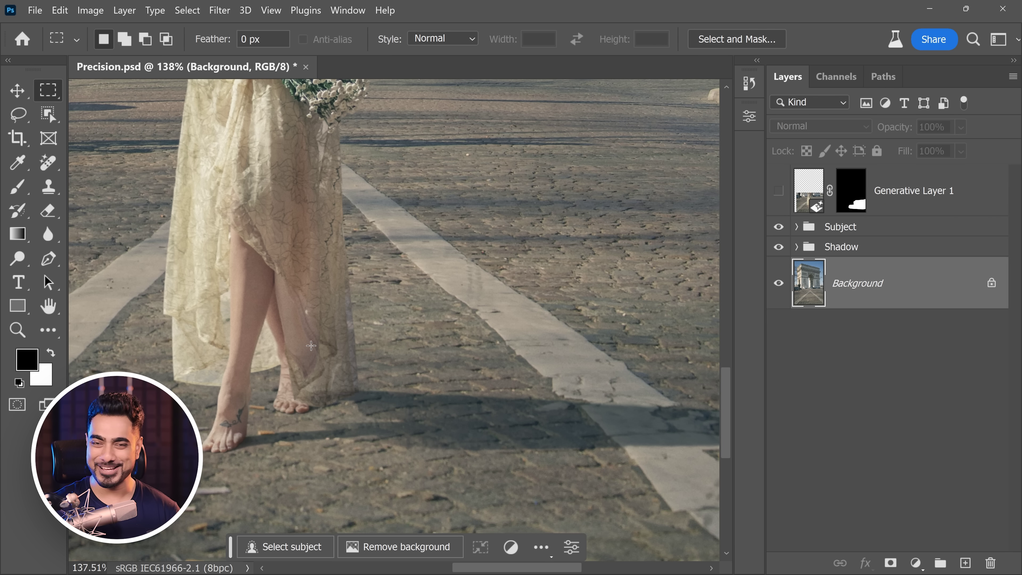
click(779, 247)
click(778, 248)
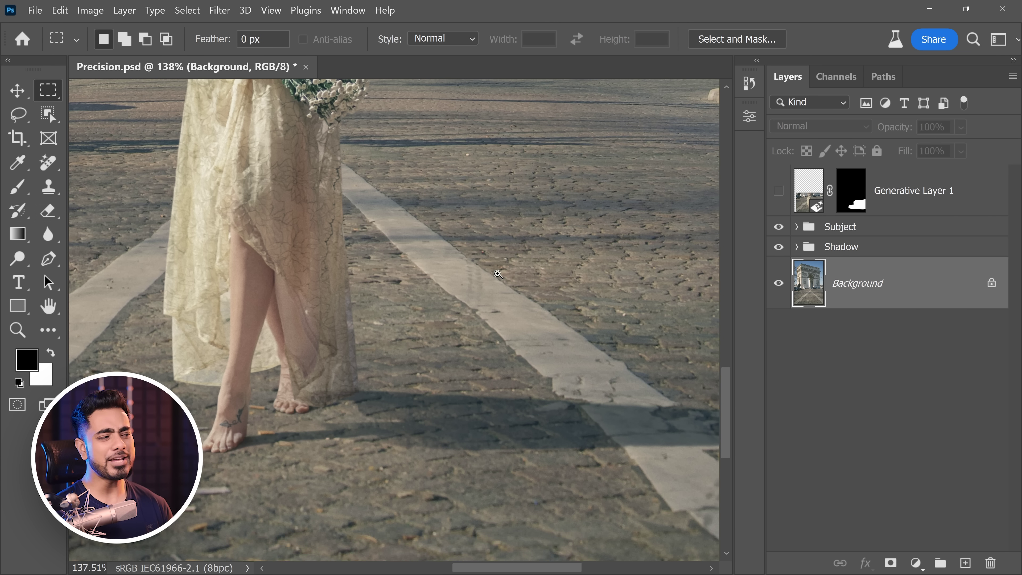
- Make Generative Layer 1 visible to show the regenerated ground and feet
scroll(504, 277, down, 1)
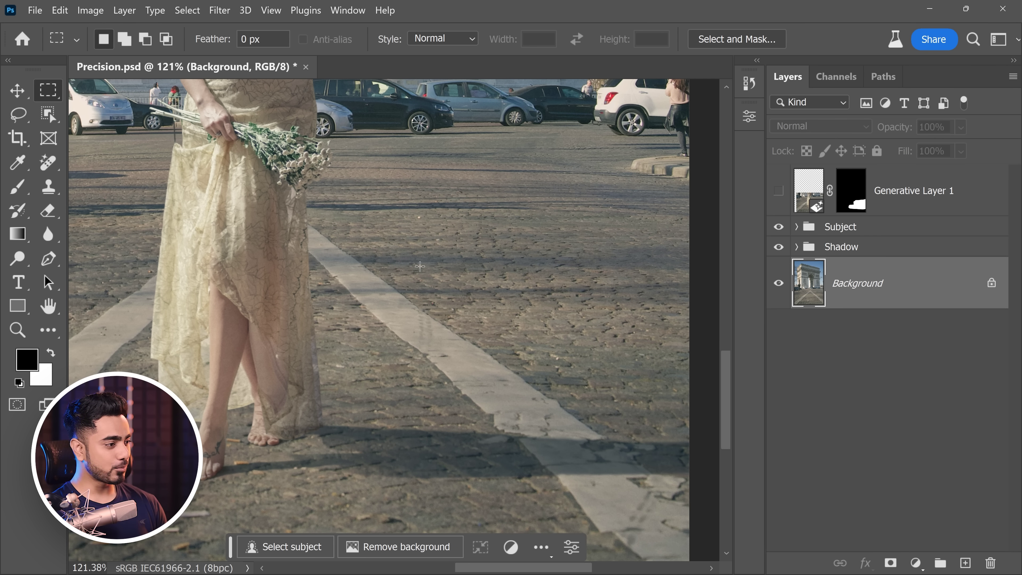
scroll(420, 267, down, 1)
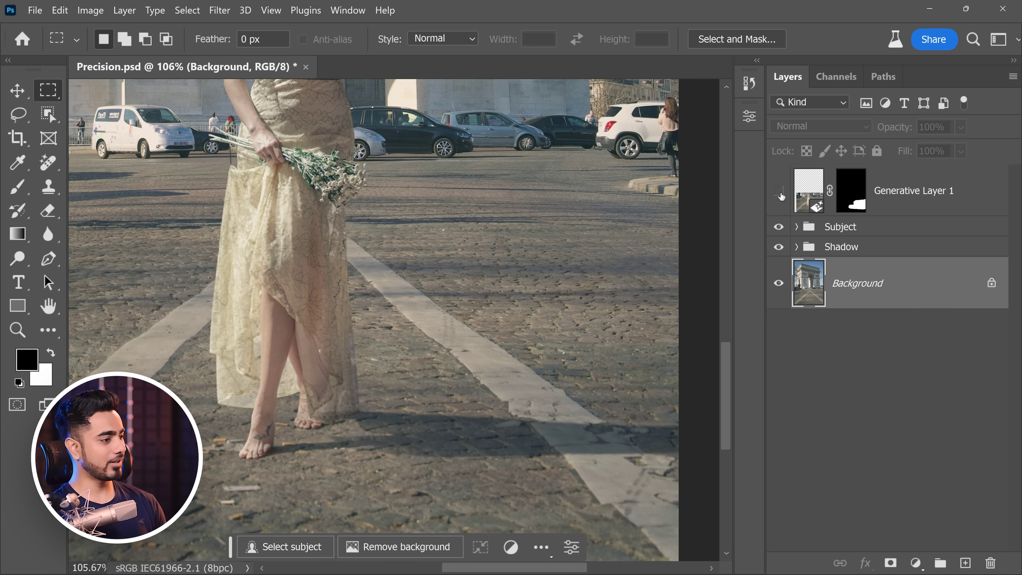
click(780, 191)
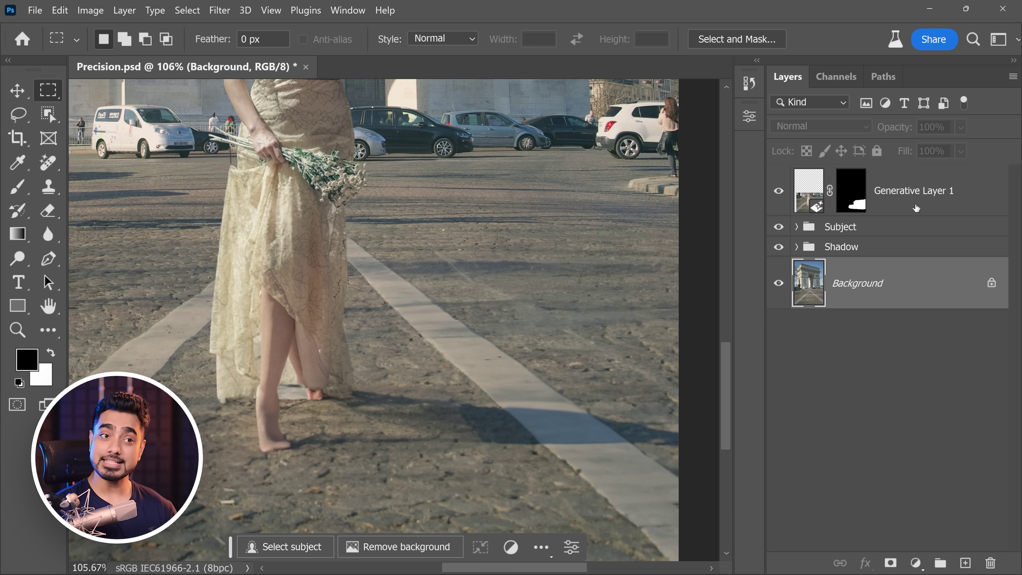
- Select Generative Layer 1 and try its variations, settling on the third with white shoes
click(918, 208)
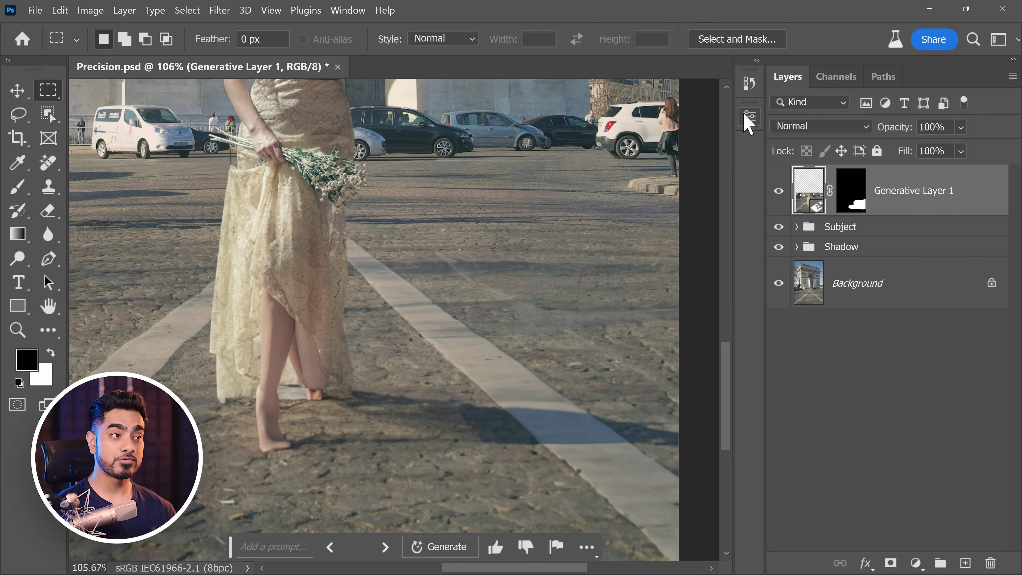
click(751, 118)
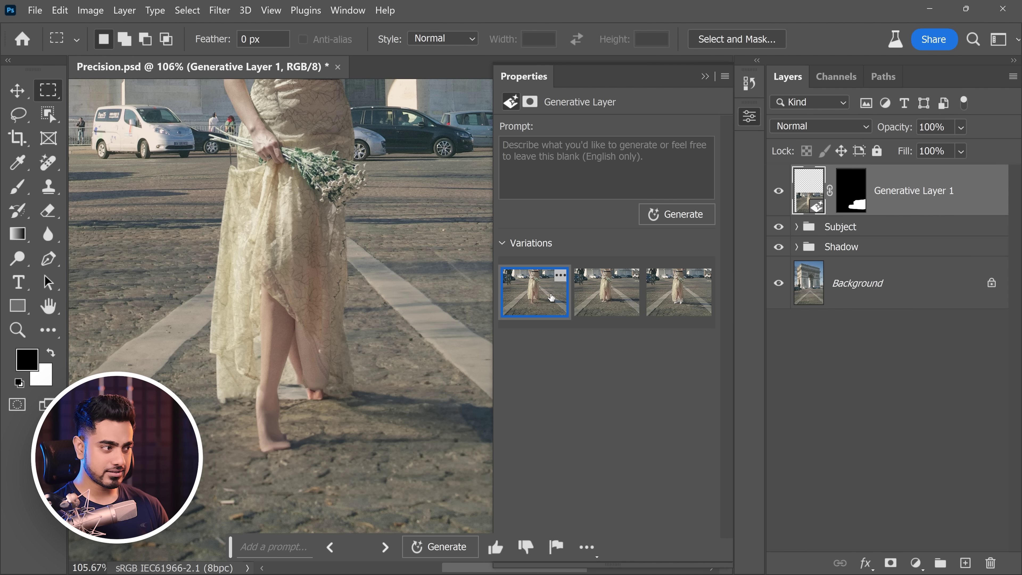
click(614, 304)
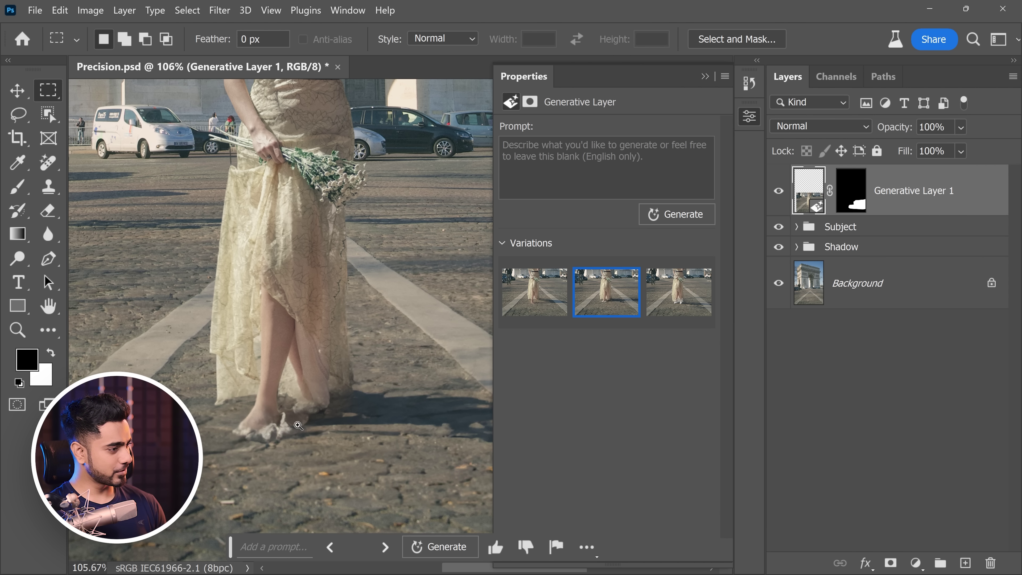
scroll(298, 425, up, 6)
scroll(320, 406, down, 4)
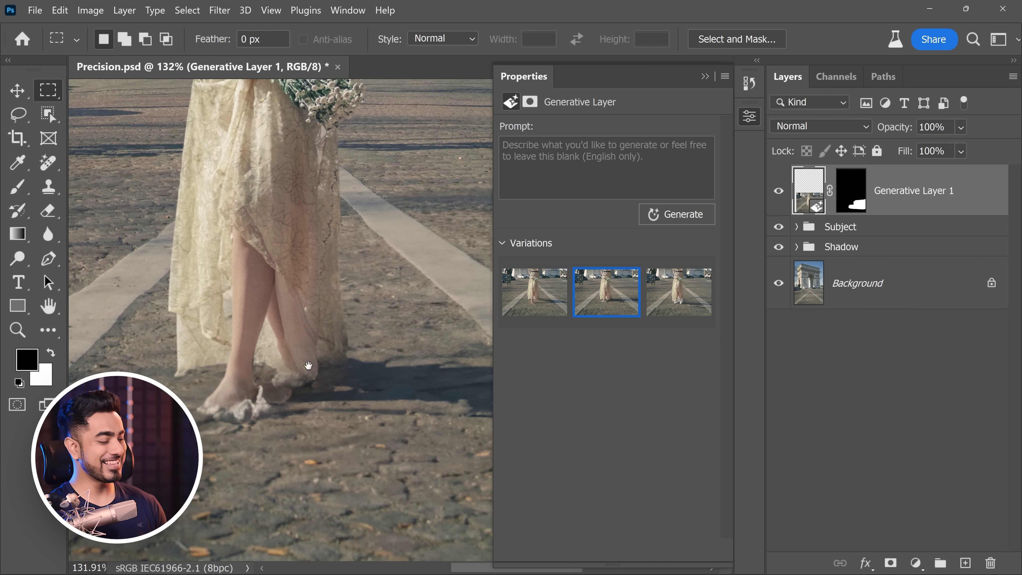
click(669, 309)
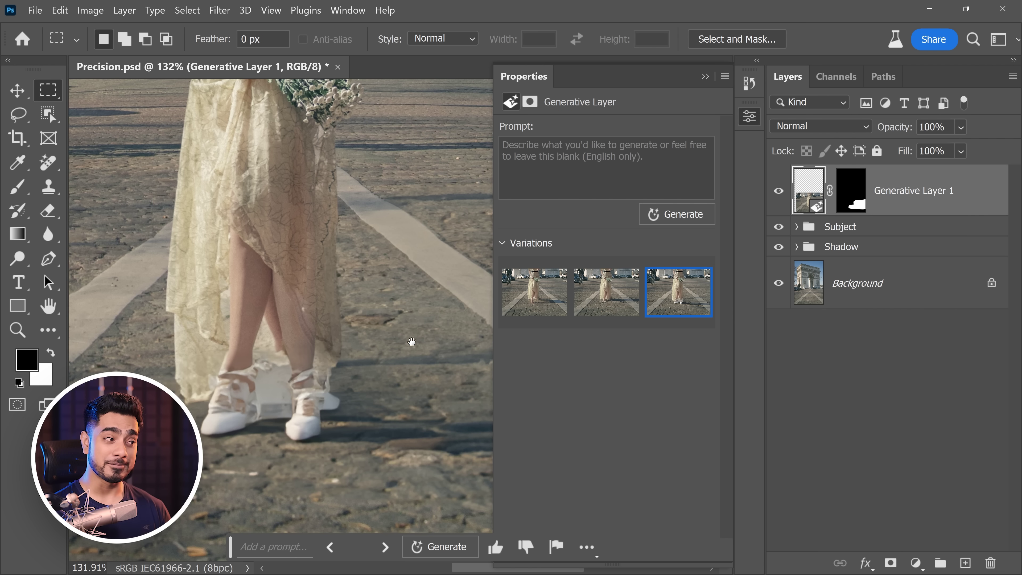
drag(412, 341, 239, 319)
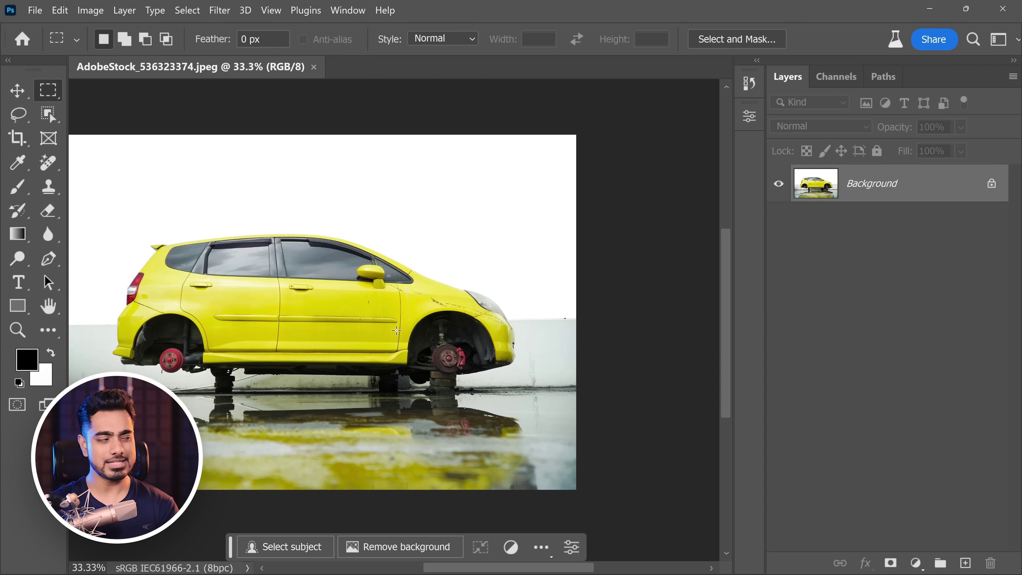
- Lasso both empty wheel wells of the yellow car and run Generative Fill on them
scroll(188, 351, up, 2)
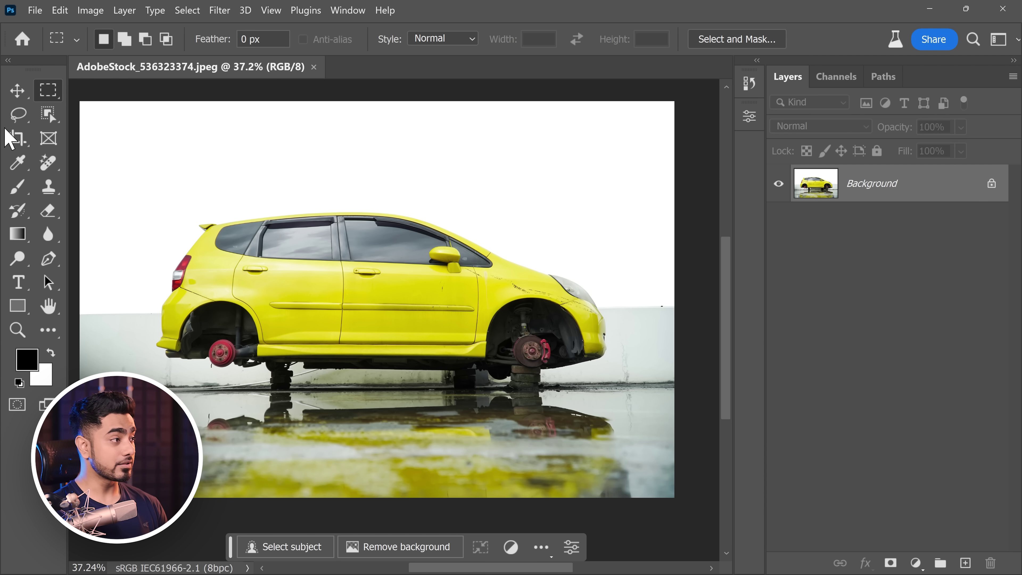
click(19, 118)
drag(234, 314, 236, 310)
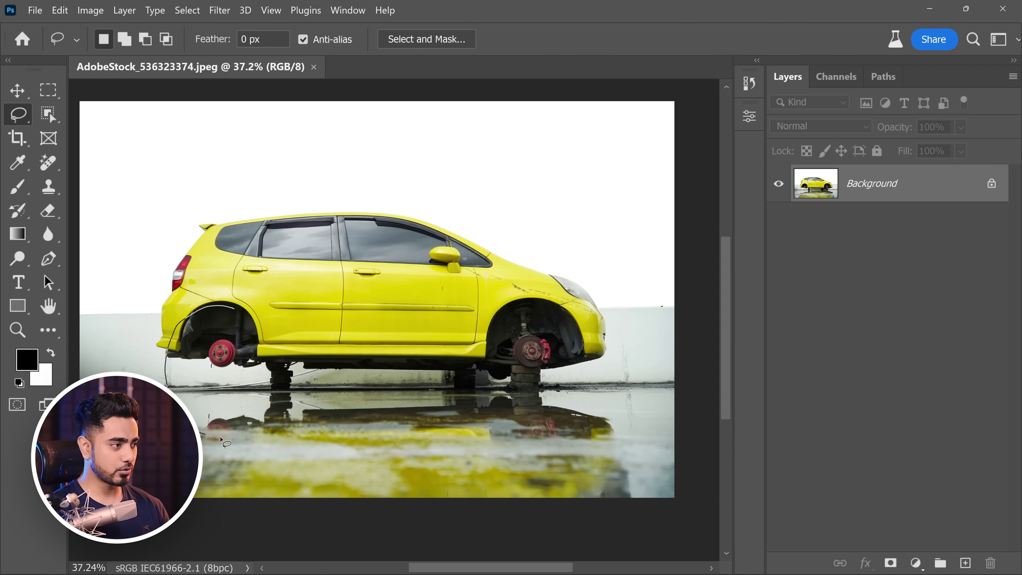
shift+drag(241, 402, 292, 489)
drag(329, 355, 290, 421)
mouse_move(547, 316)
shift+mouse_down()
mouse_move(503, 480)
mouse_move(486, 333)
shift+mouse_up()
click(298, 551)
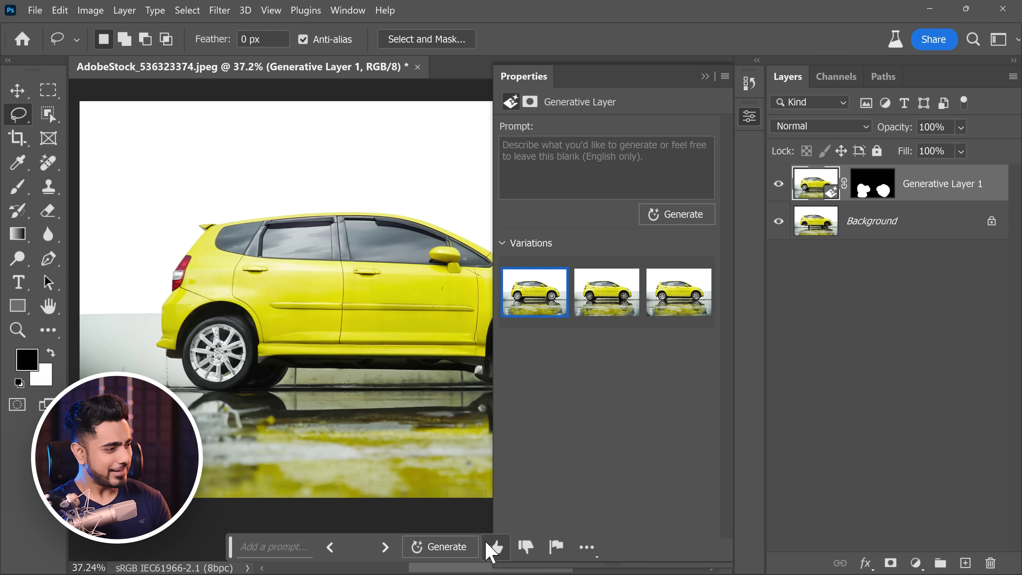
- Zoom into the car's rear wheel and draw an elliptical marquee selection around it
scroll(364, 292, down, 5)
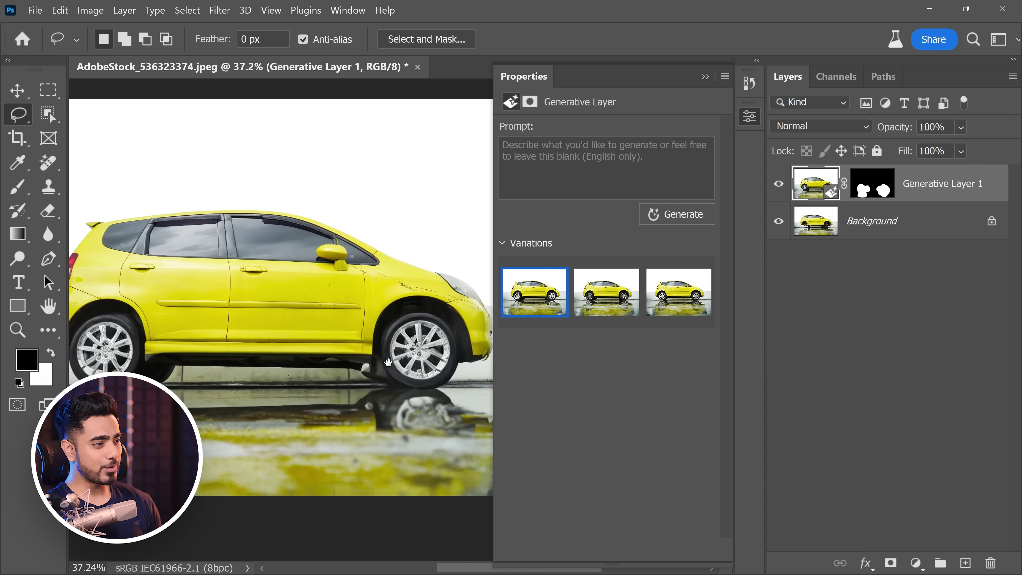
scroll(381, 362, down, 4)
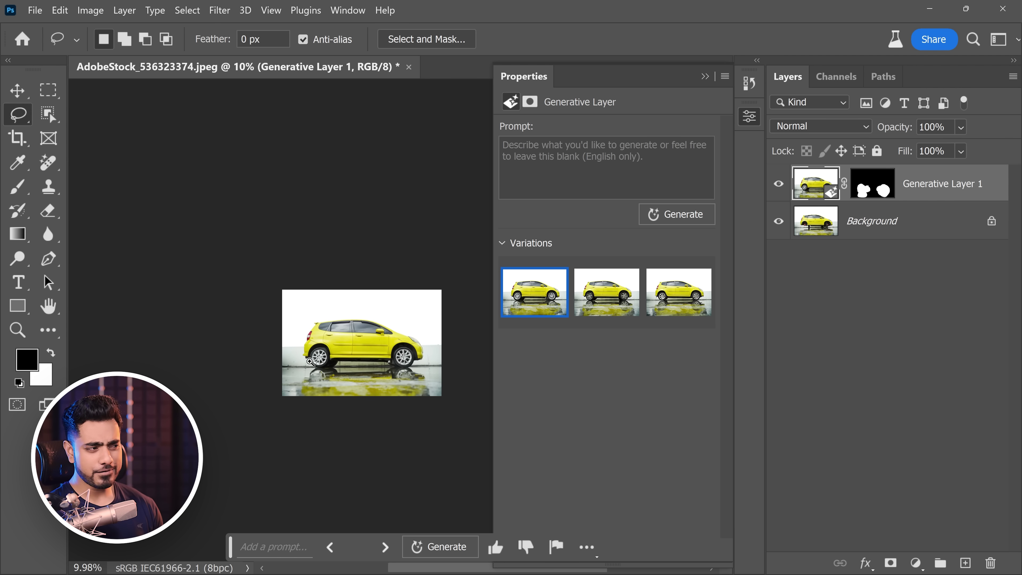
scroll(309, 361, up, 12)
drag(365, 357, 392, 383)
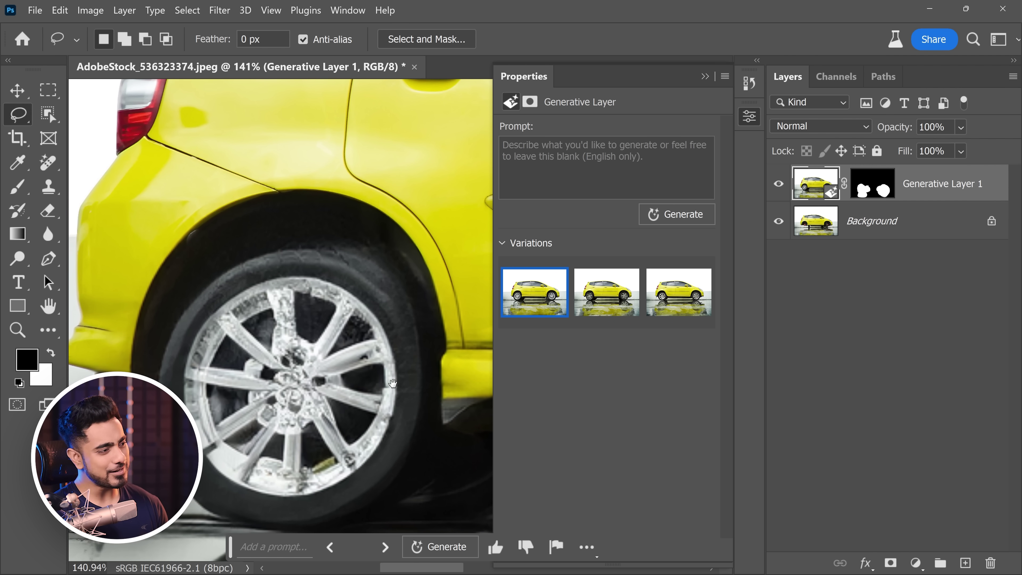
drag(51, 99, 103, 105)
drag(200, 295, 396, 509)
drag(441, 550, 441, 551)
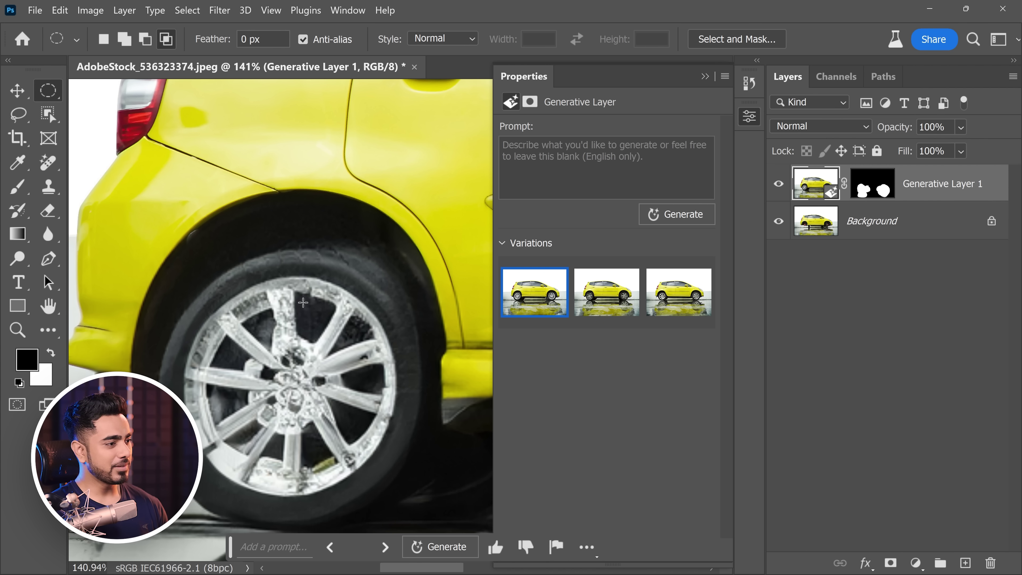
- Trace freehand Lasso selections around the rear and front wheels
click(18, 114)
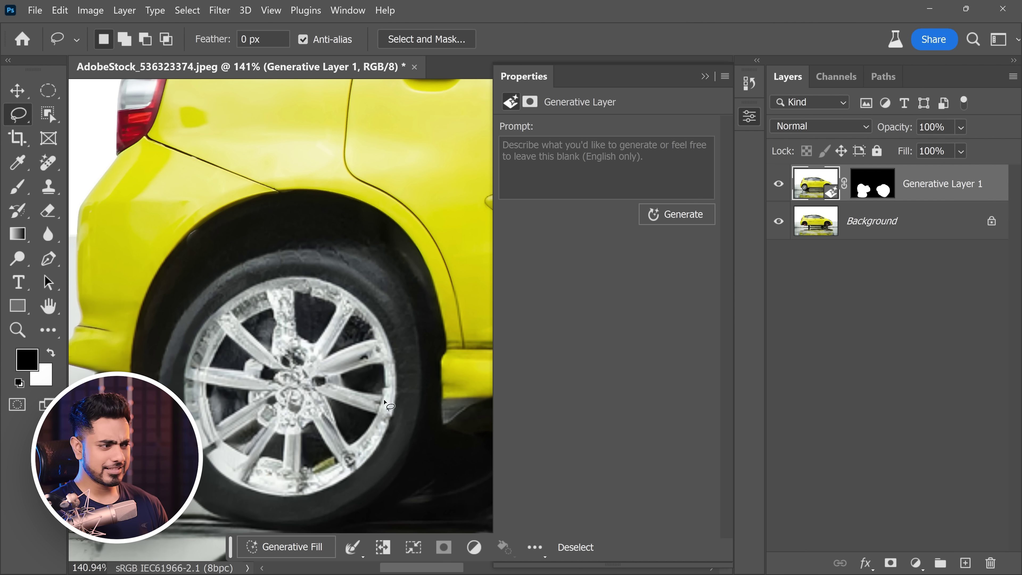
drag(217, 464, 198, 494)
drag(267, 444, 420, 426)
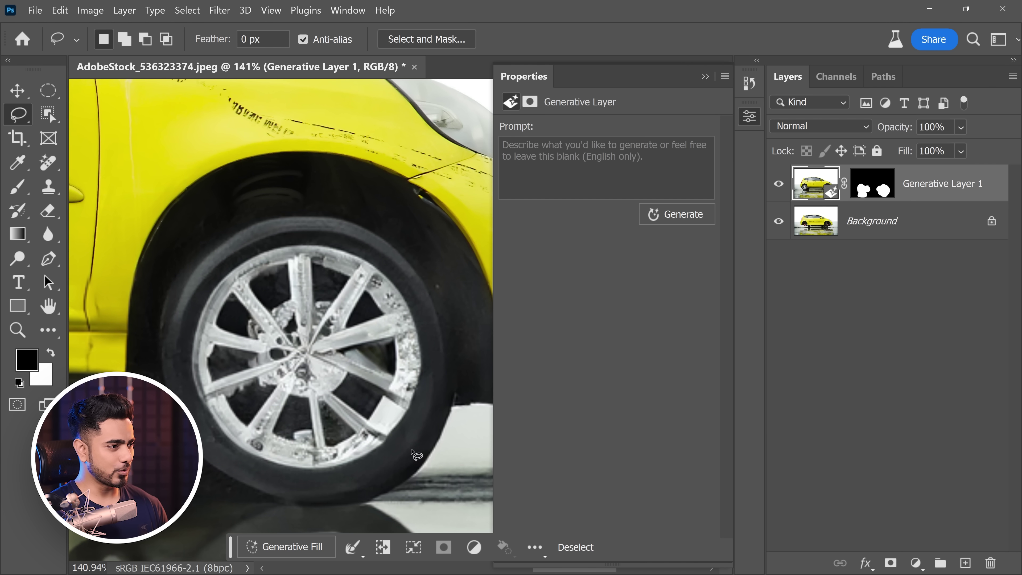
drag(415, 453, 396, 442)
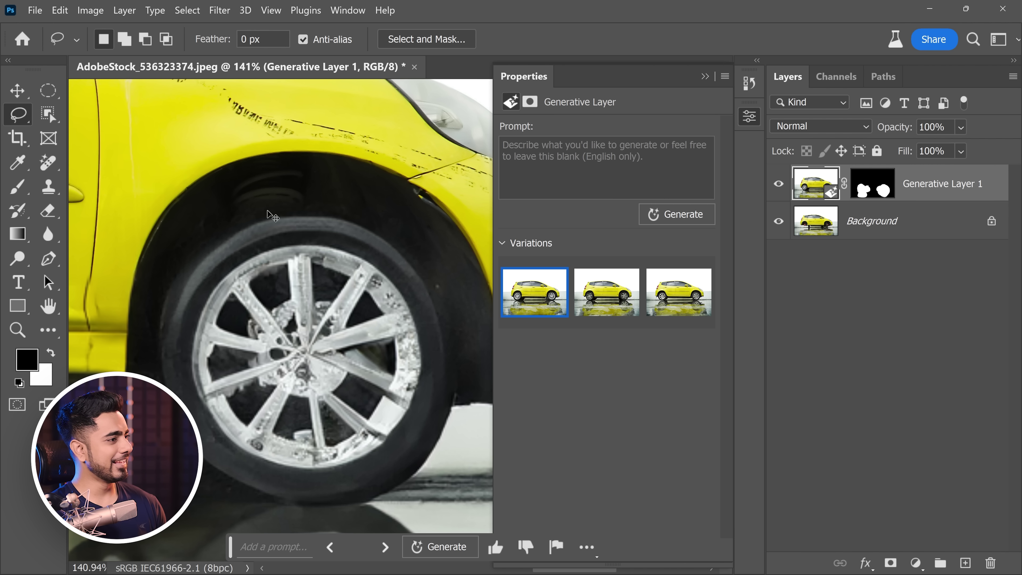
- Zoom back out to the whole car and collapse the Properties panel
scroll(341, 306, down, 5)
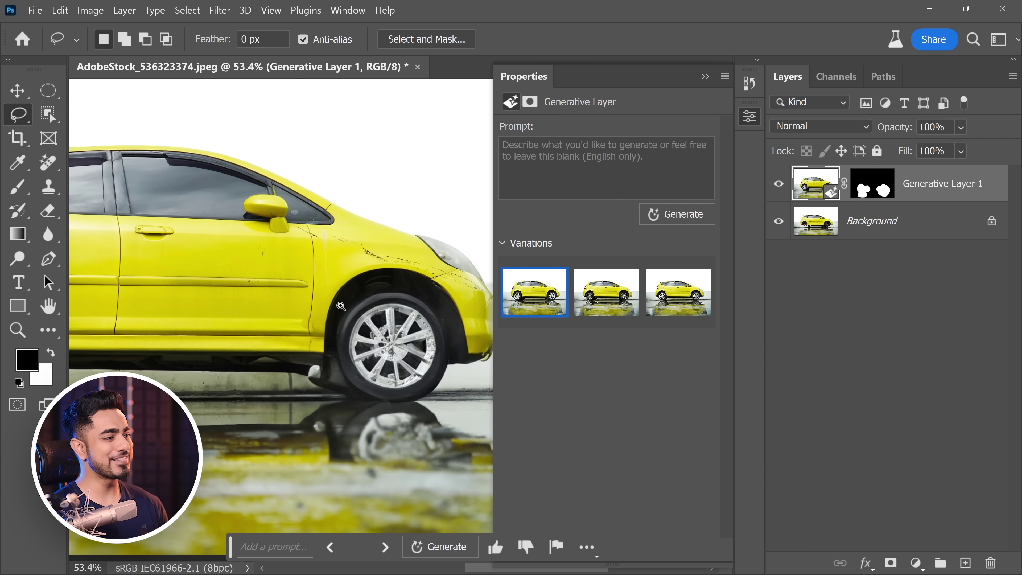
scroll(341, 306, down, 3)
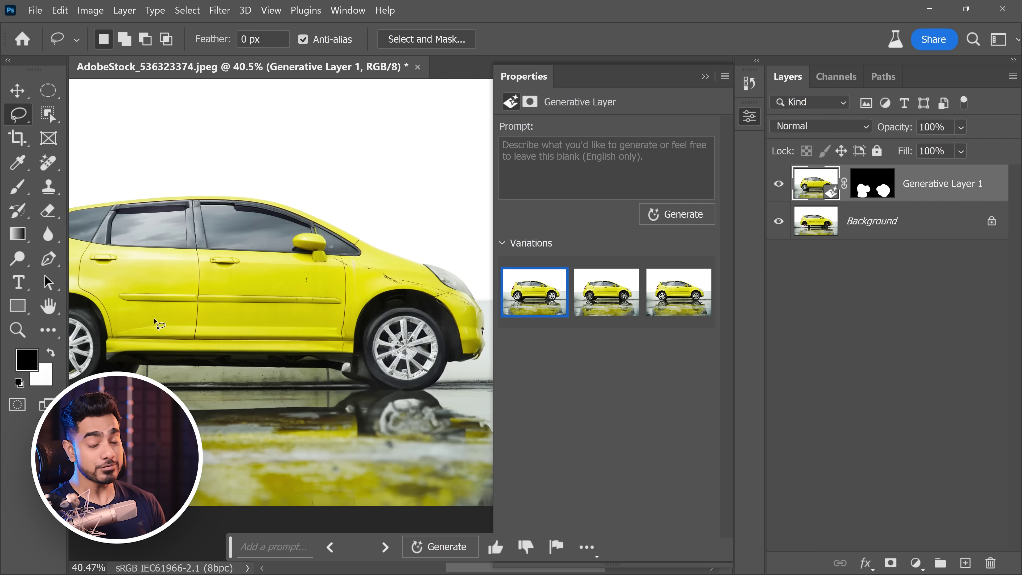
scroll(157, 322, down, 1)
click(705, 76)
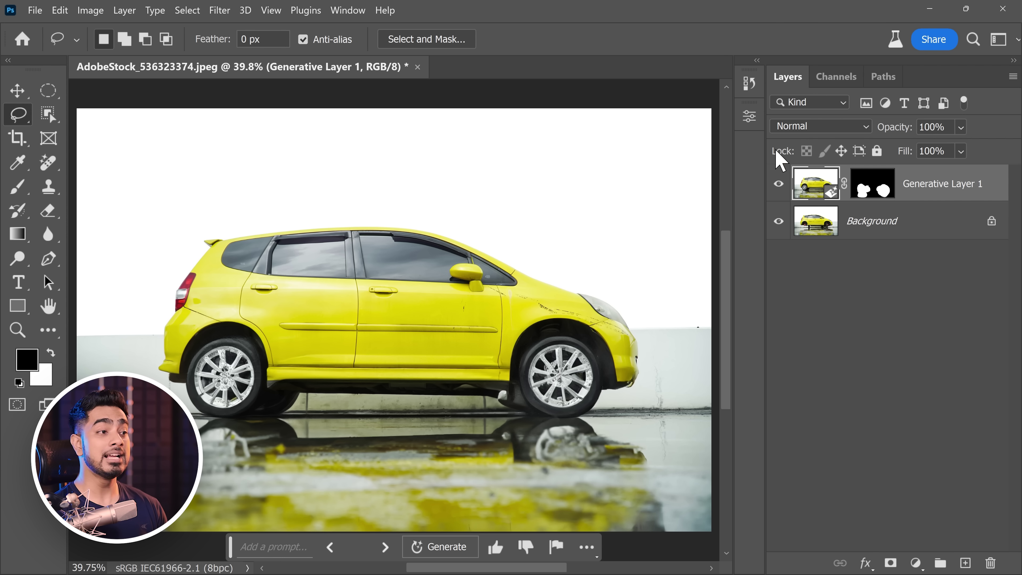
- Reopen Properties, pick the second variation, and pan to inspect the new front wheel
click(750, 119)
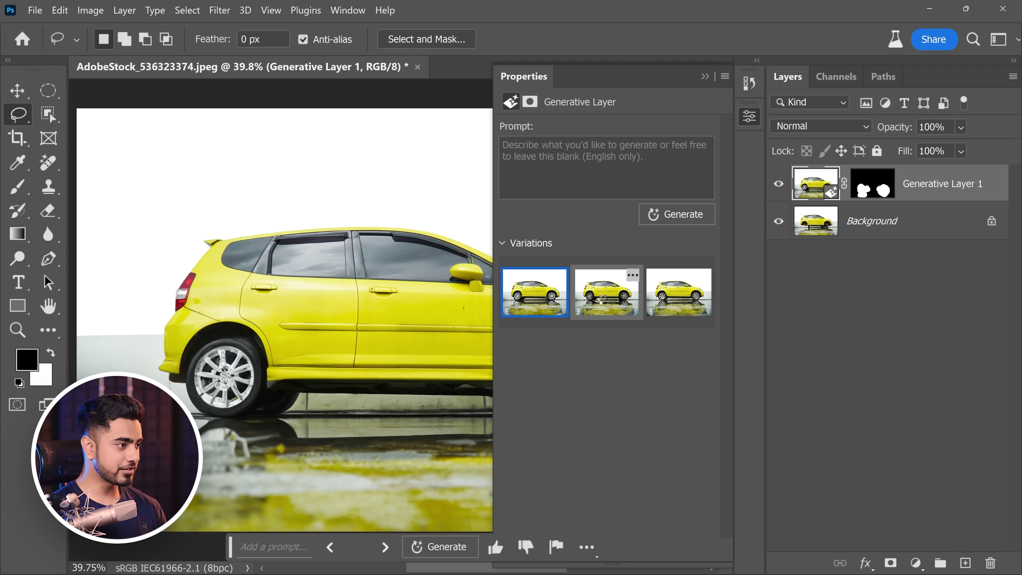
click(614, 293)
drag(325, 325, 189, 342)
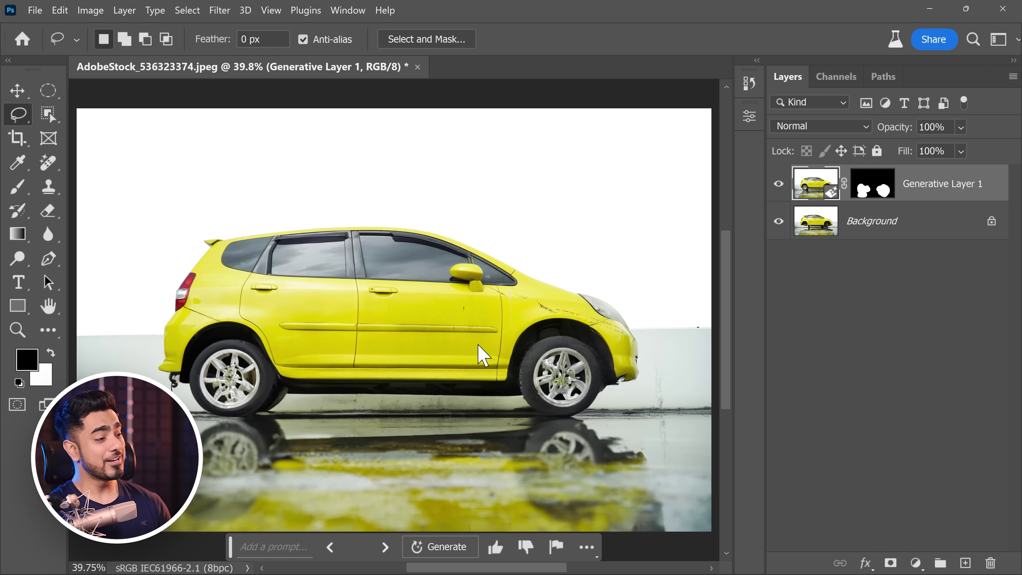
scroll(509, 314, up, 3)
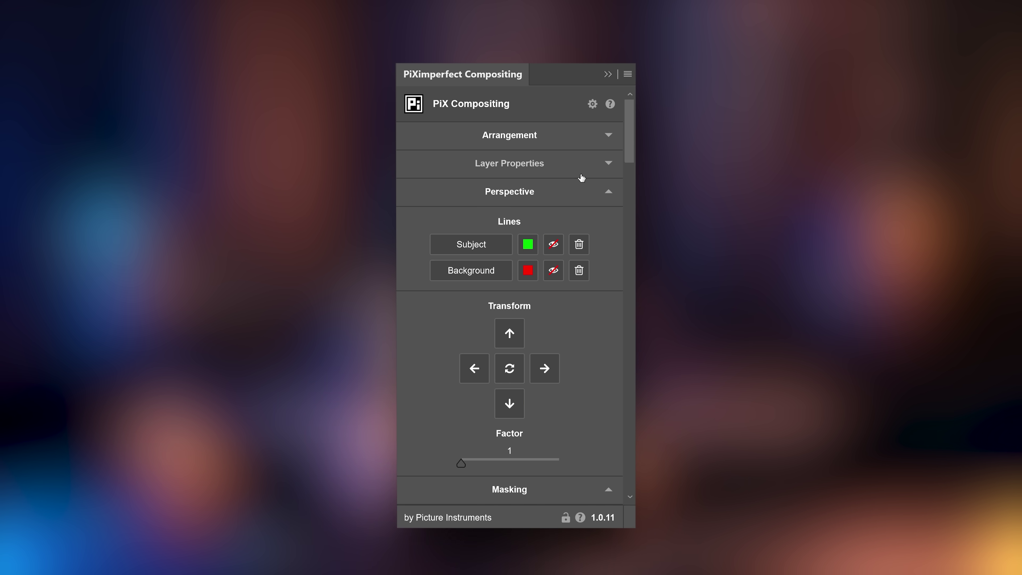
- Collapse the Perspective, Masking and Hair Brushes sections to reveal the Matching options
click(581, 192)
click(582, 219)
click(581, 245)
scroll(579, 250, down, 4)
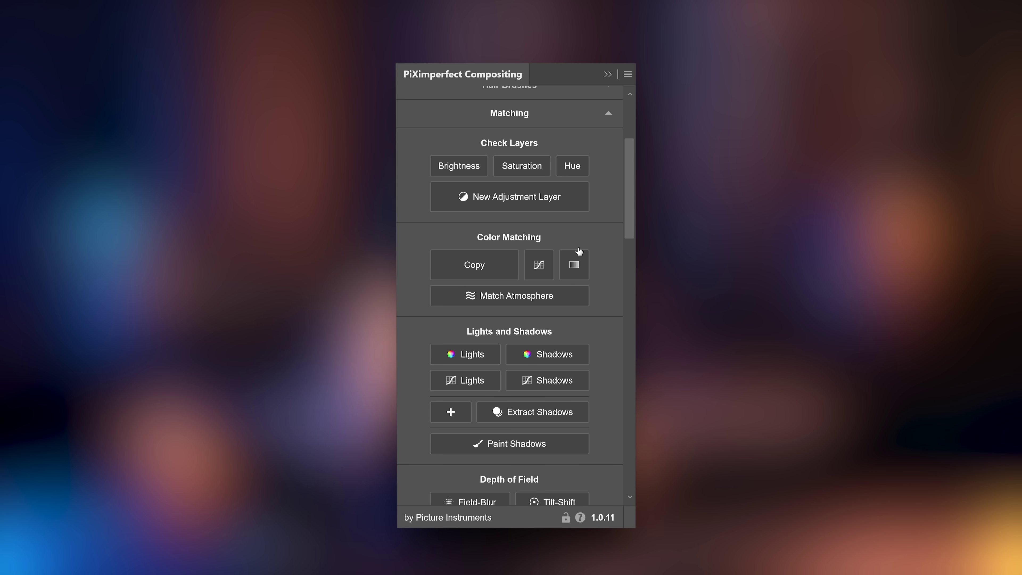
scroll(579, 251, down, 10)
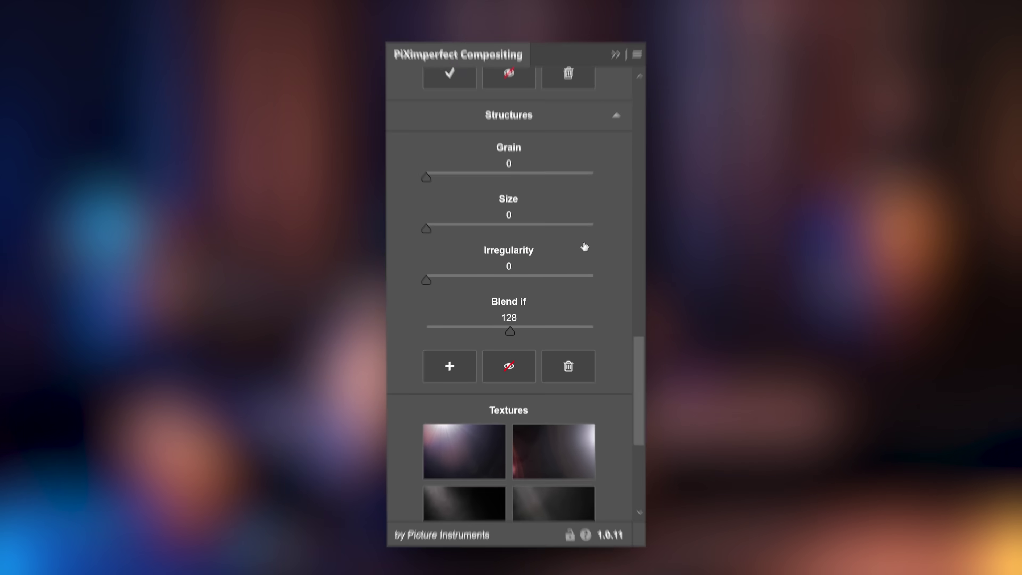
- Load the four fish photos as layers and spread them side by side
drag(331, 184, 616, 163)
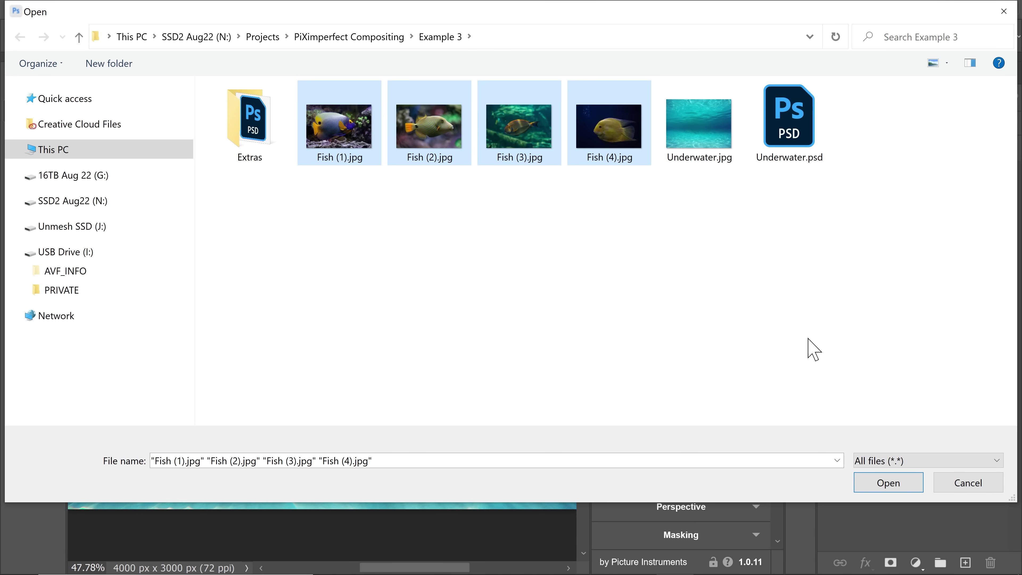
click(908, 483)
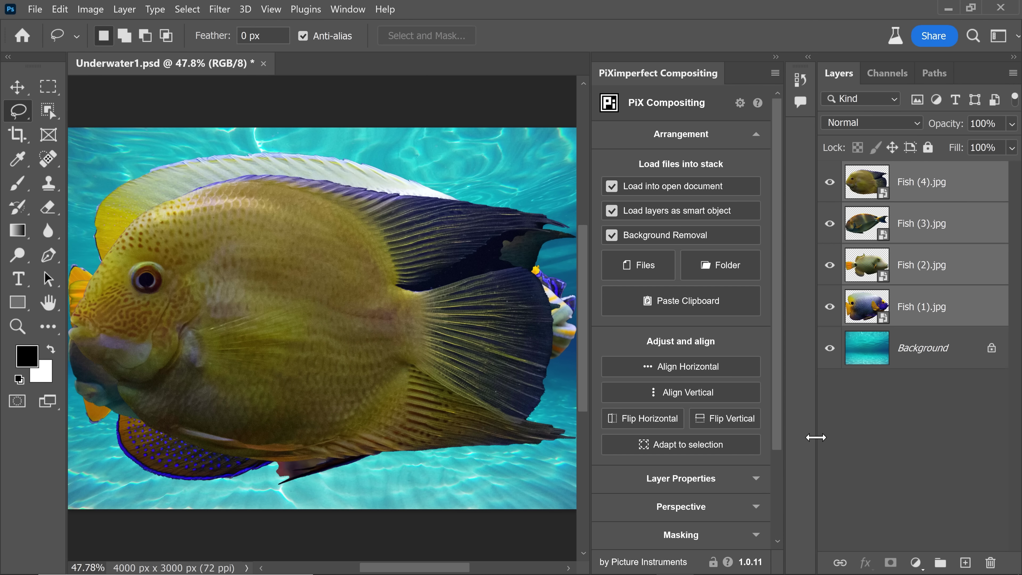
click(732, 370)
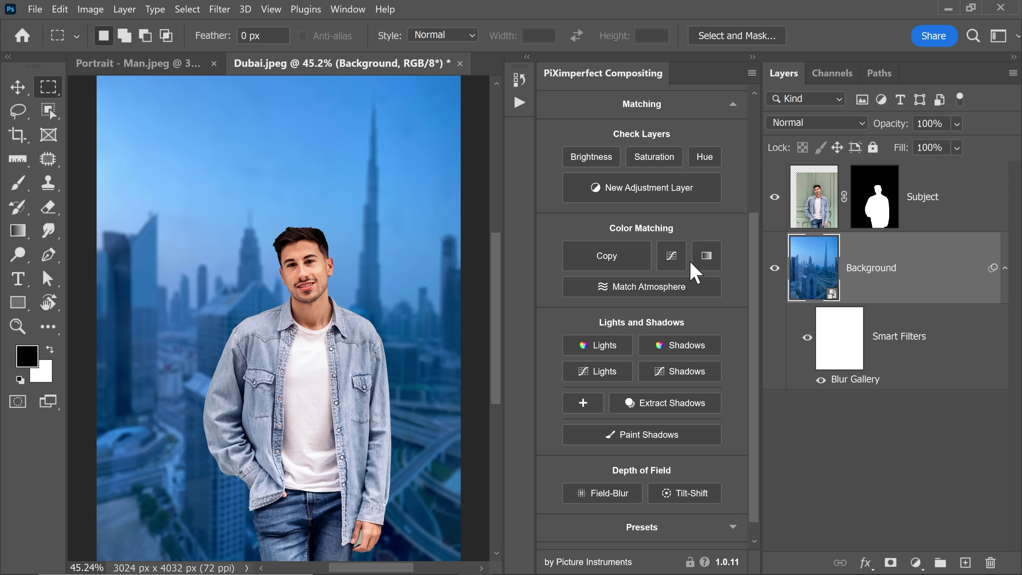
- Match the subject's colours to the city background and extract the woman's wall shadow
click(629, 261)
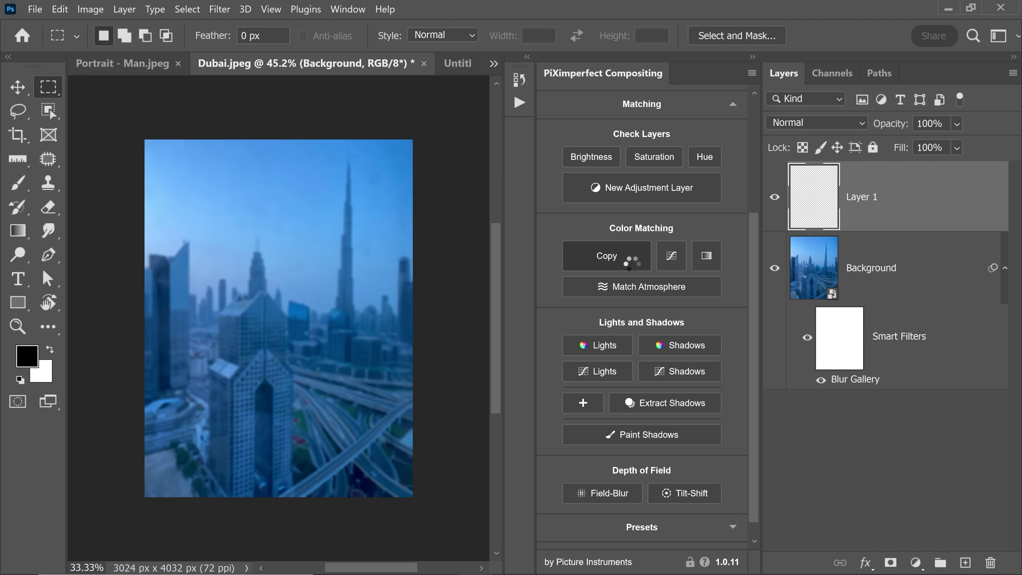
click(671, 260)
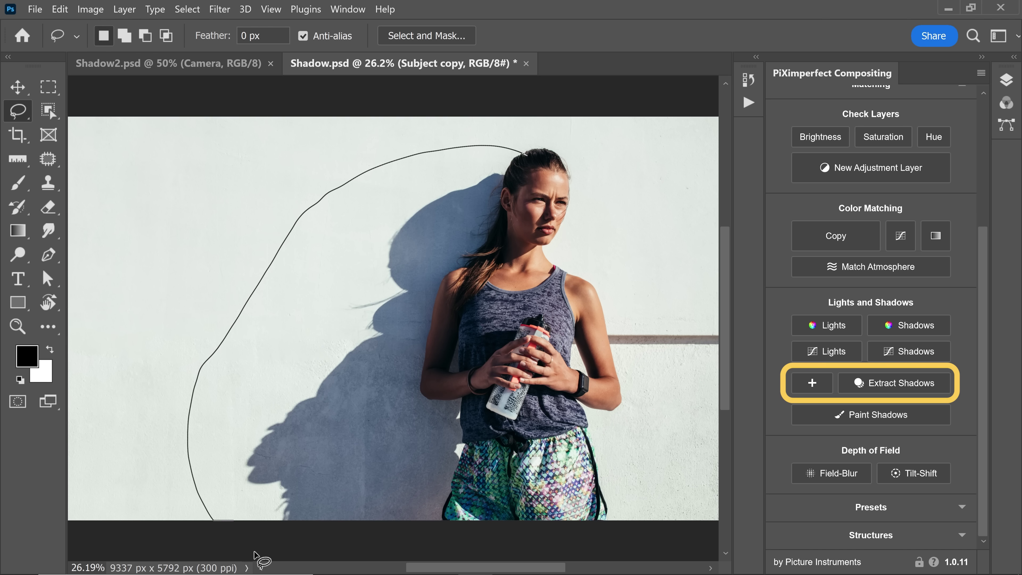
drag(261, 560, 519, 519)
click(897, 383)
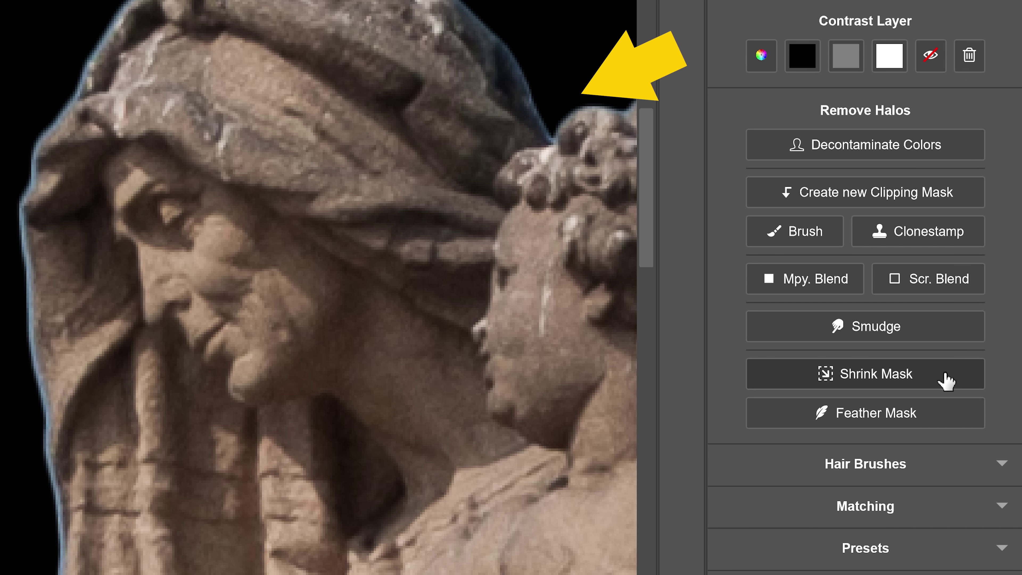
- Shrink the statue's mask twice, then apply two random colour grades to the beach composite
click(949, 374)
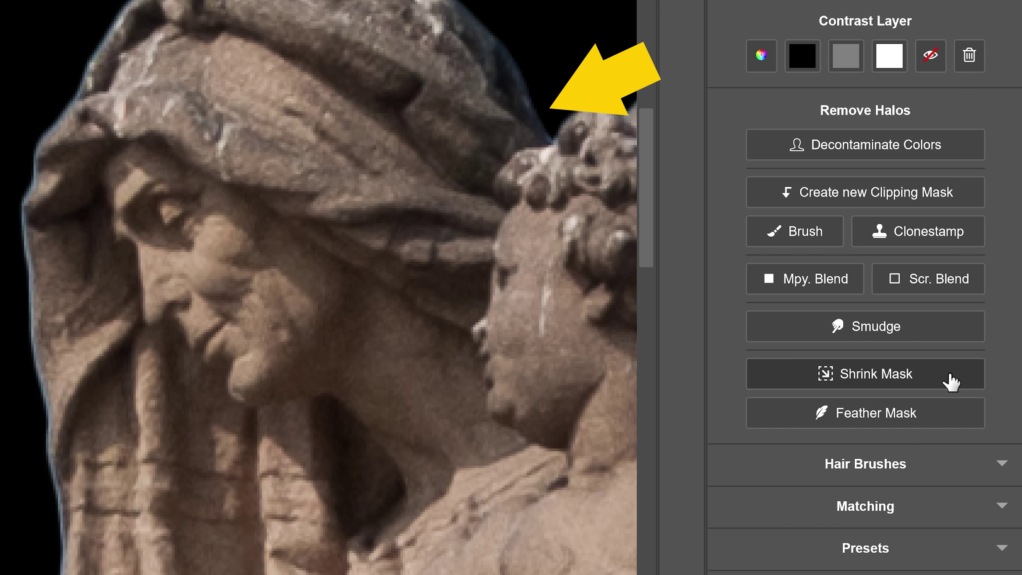
click(951, 375)
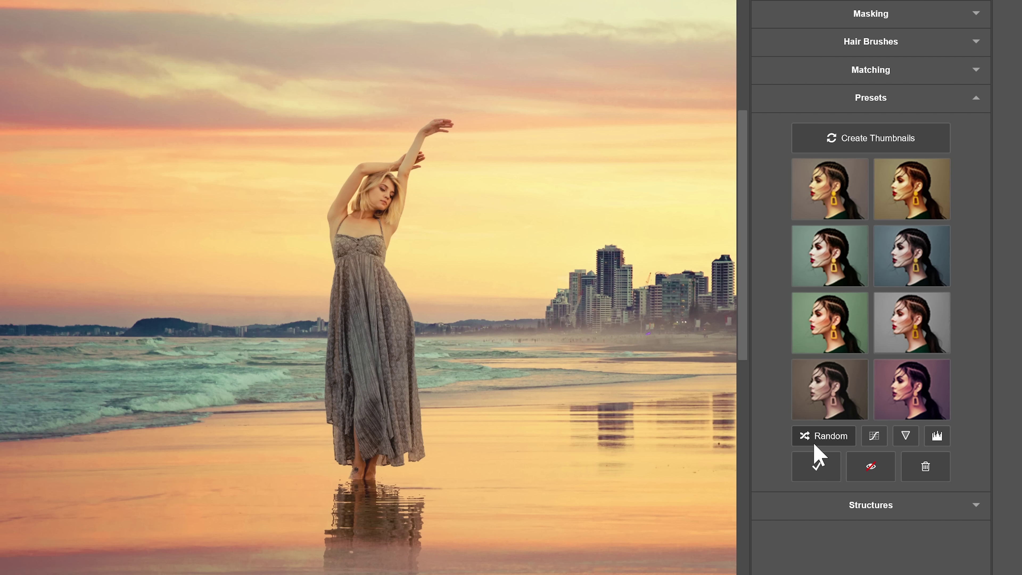
click(815, 446)
click(814, 447)
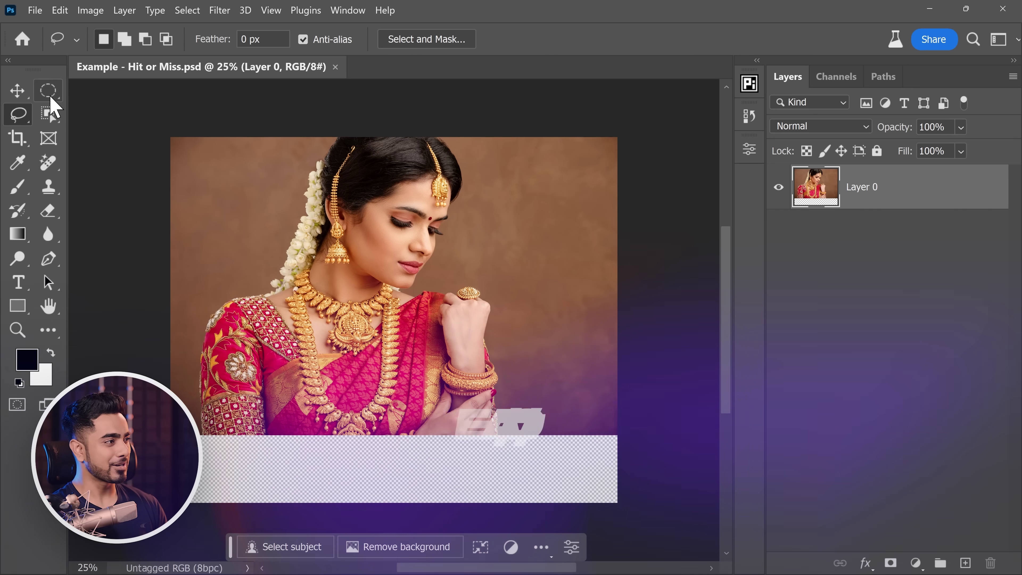
- Select the transparent bottom strip with the Rectangular Marquee Tool, slightly overlapping the image
click(48, 91)
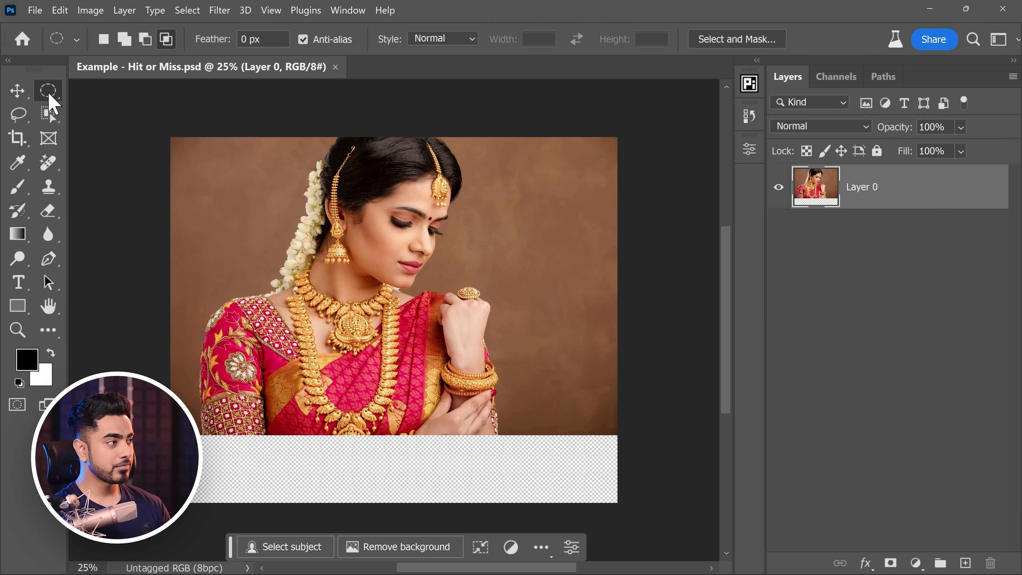
right_click(48, 90)
click(93, 91)
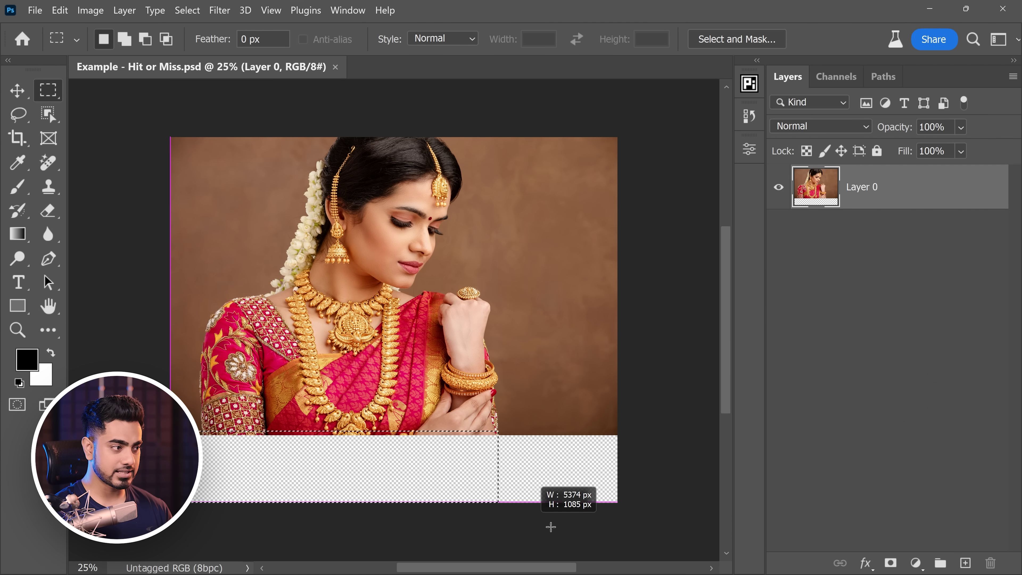
drag(551, 527, 628, 495)
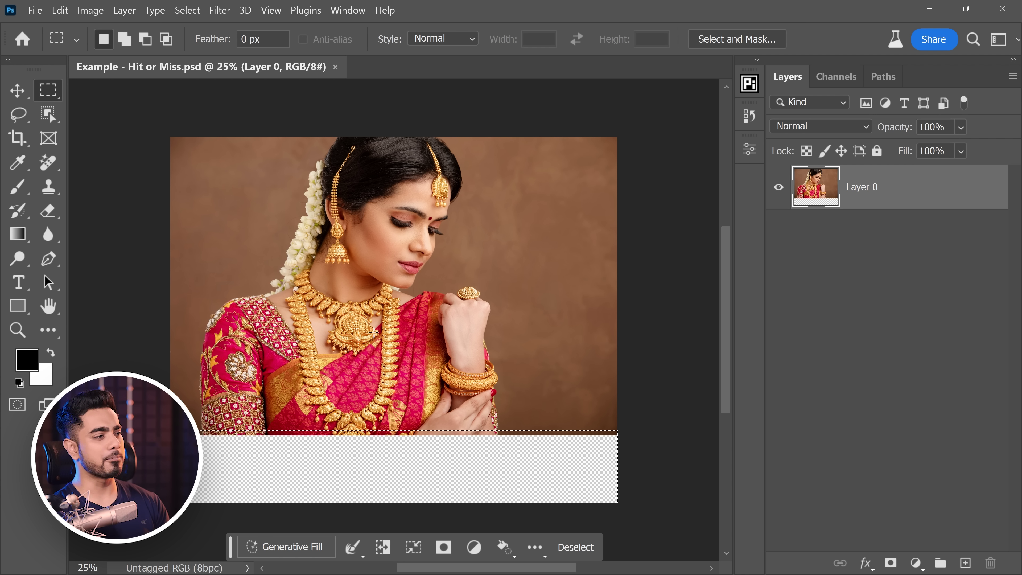
- Check the selection edge up close, then run Generative Fill on the strip with no prompt
scroll(385, 341, down, 1)
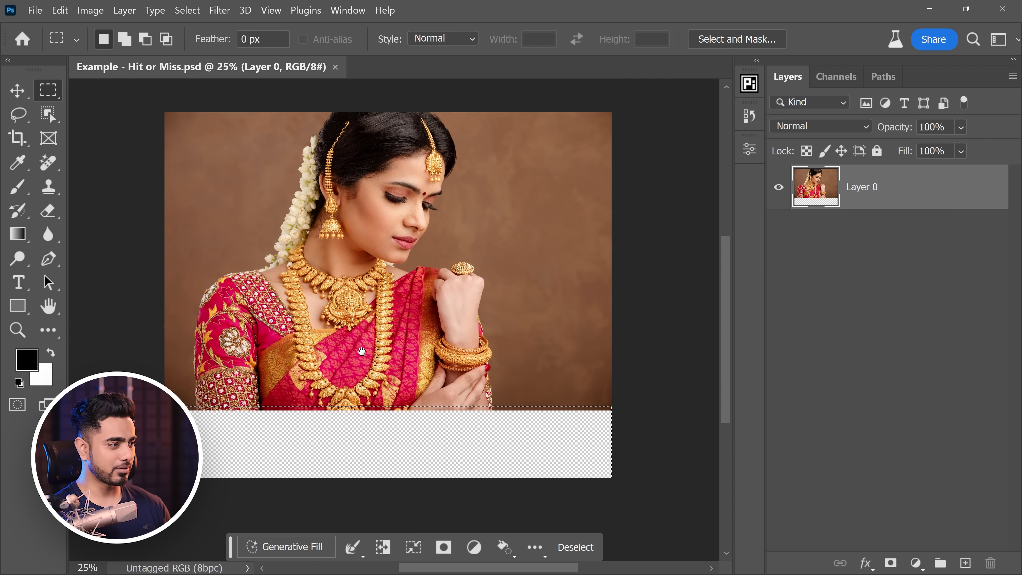
drag(241, 346, 390, 402)
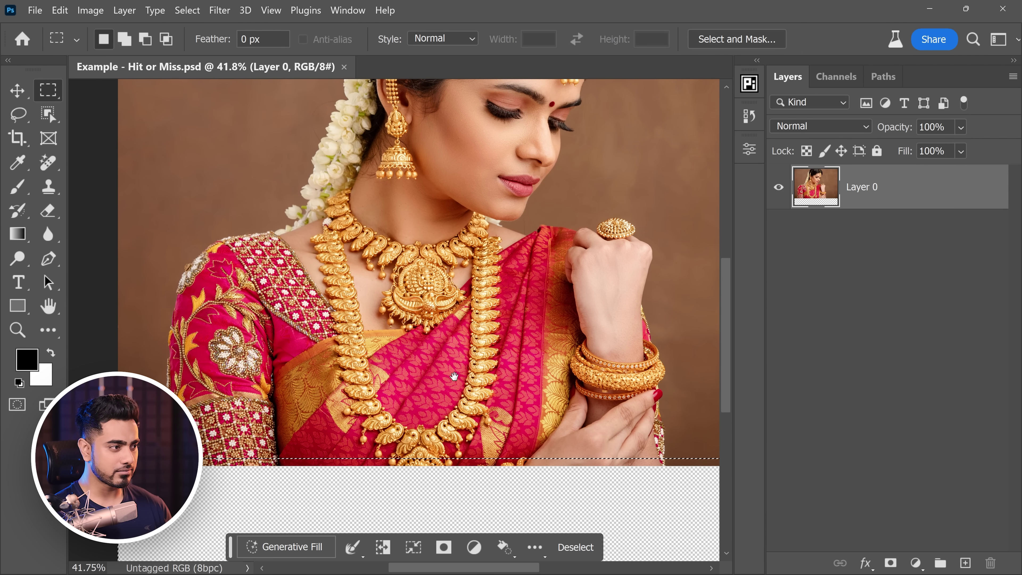
scroll(453, 375, down, 4)
scroll(448, 367, up, 2)
drag(448, 367, 418, 373)
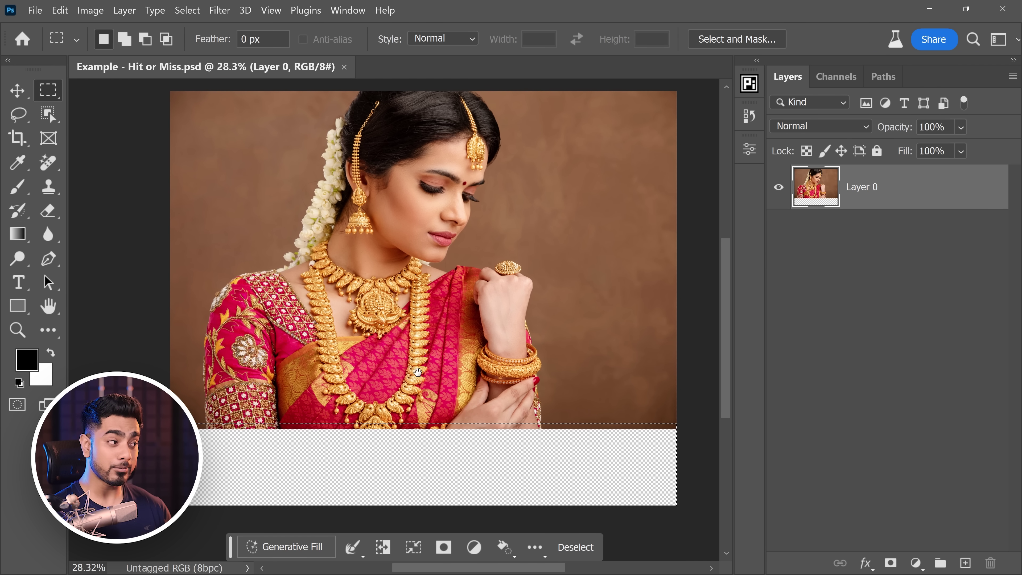
click(293, 546)
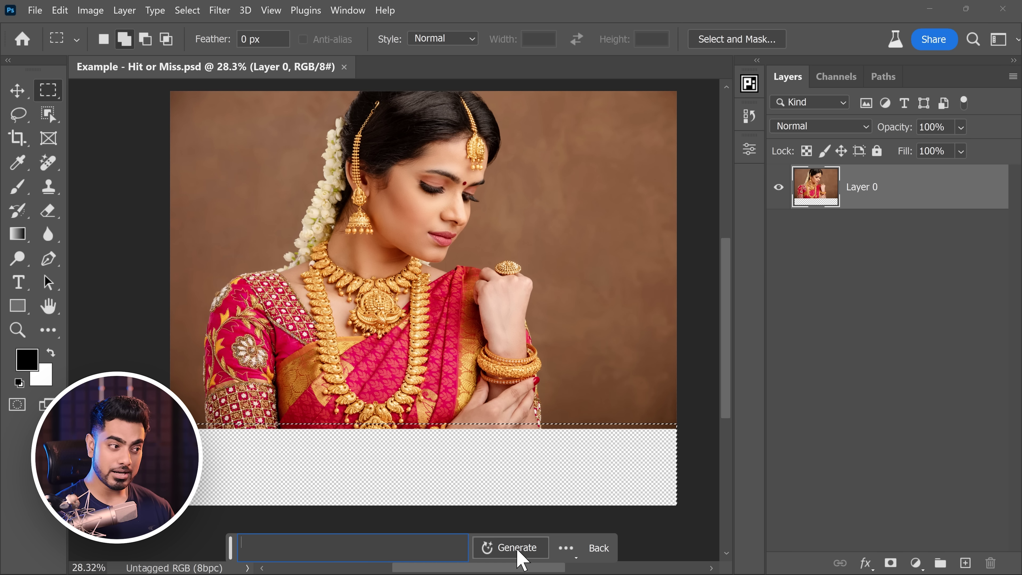
click(516, 552)
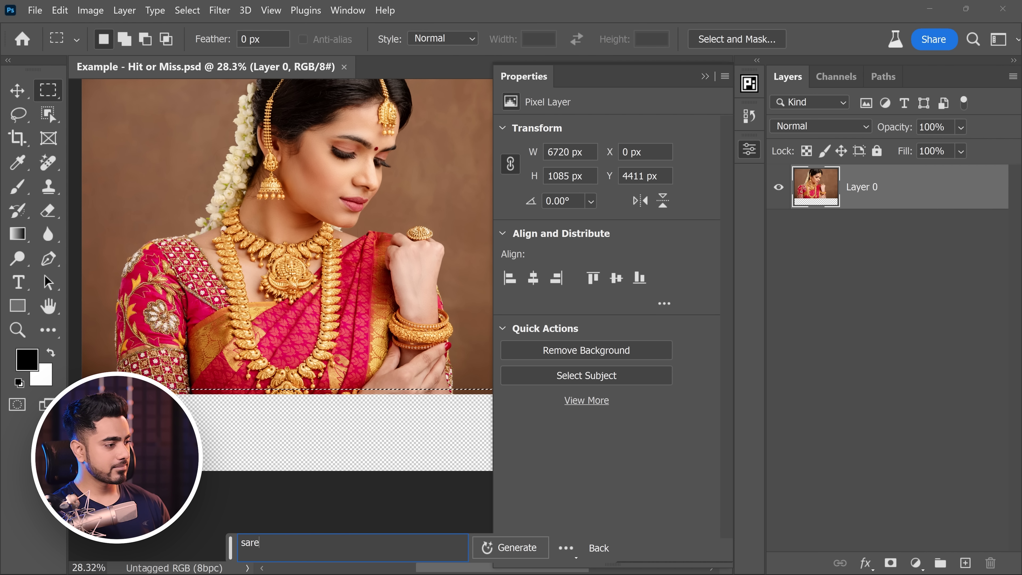
- Generate the 'saree' fill, then switch to the second variation to compare the bangle
click(512, 548)
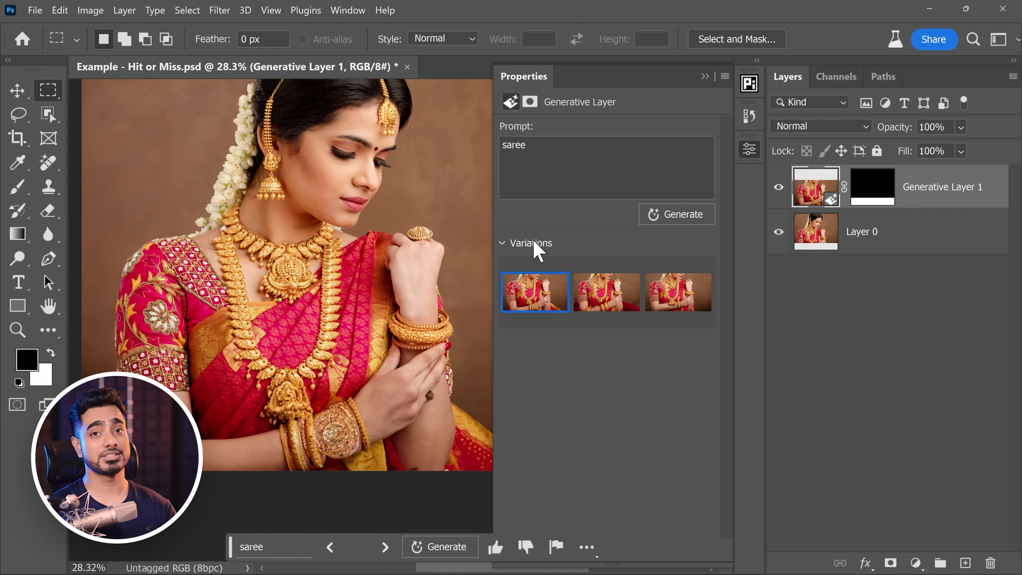
drag(298, 399, 341, 397)
scroll(341, 398, down, 3)
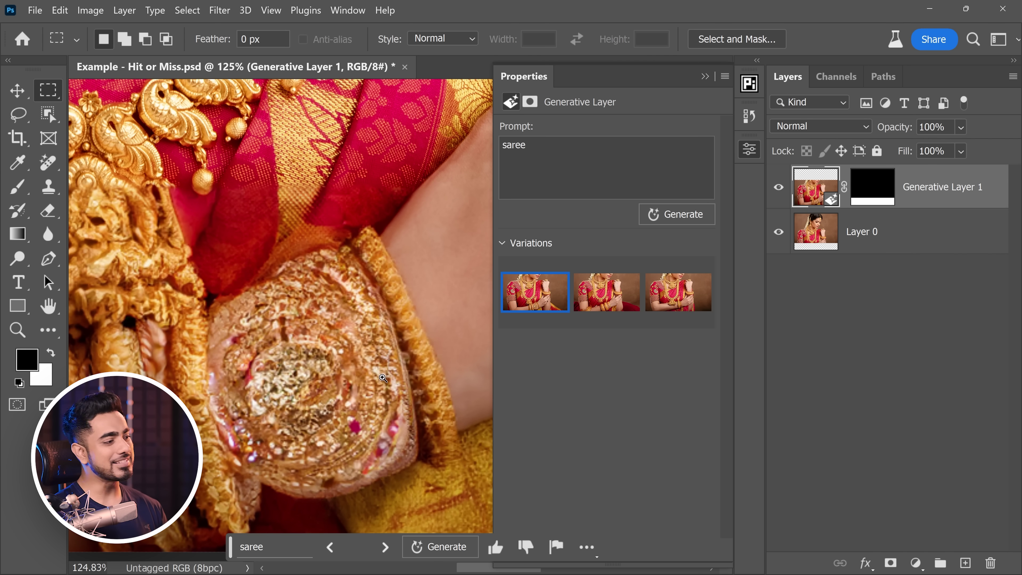
scroll(383, 377, down, 5)
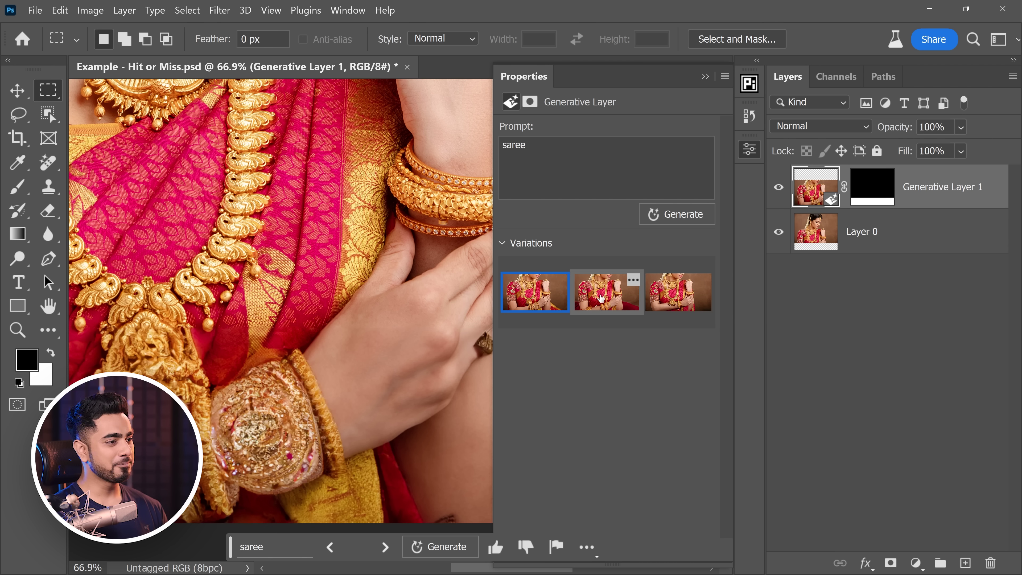
click(607, 291)
drag(224, 419, 376, 413)
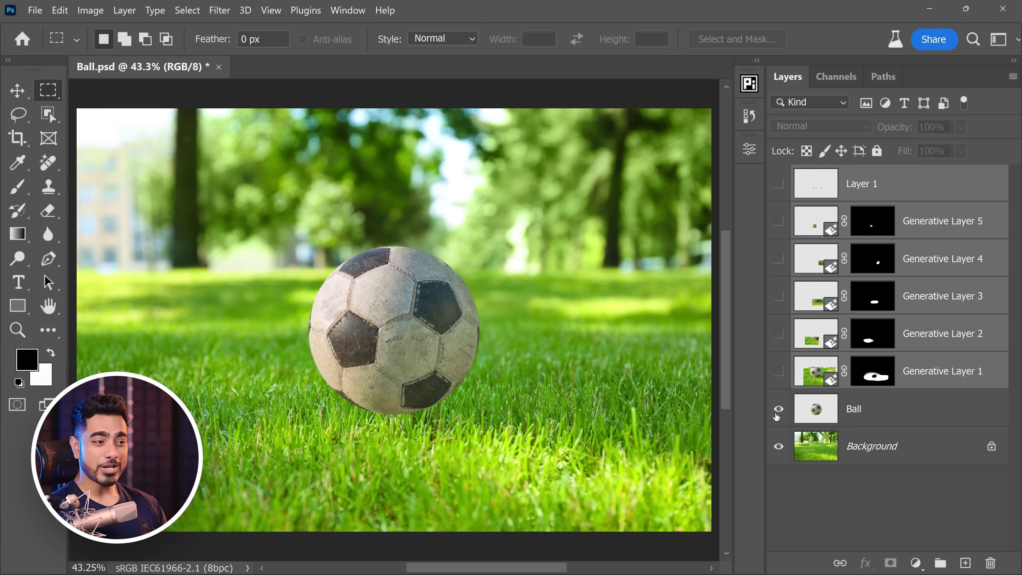
- Toggle the Ball layer off and on, then show Generative Layer 1's grass over the ball's base
click(779, 410)
click(779, 410)
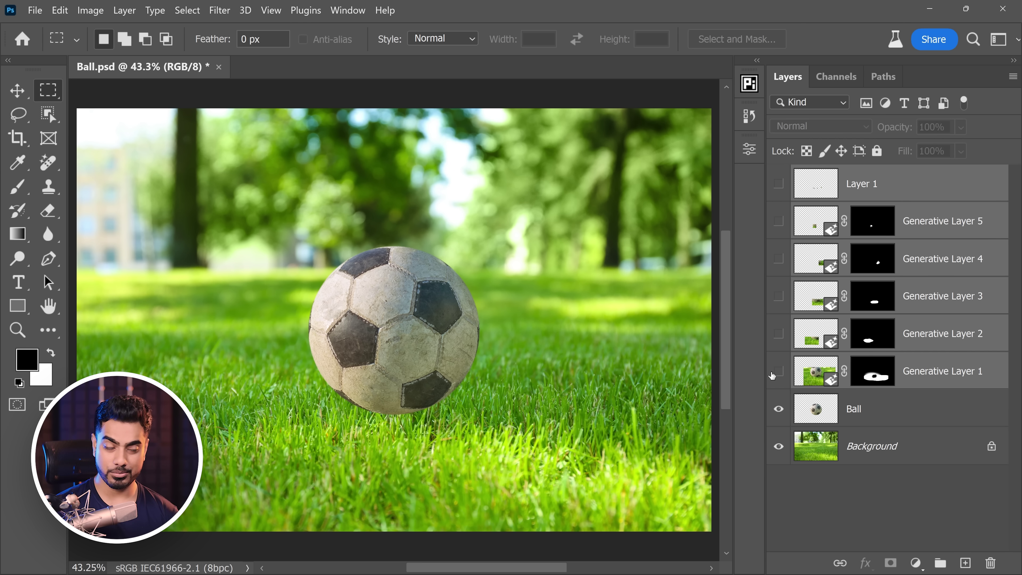
click(779, 373)
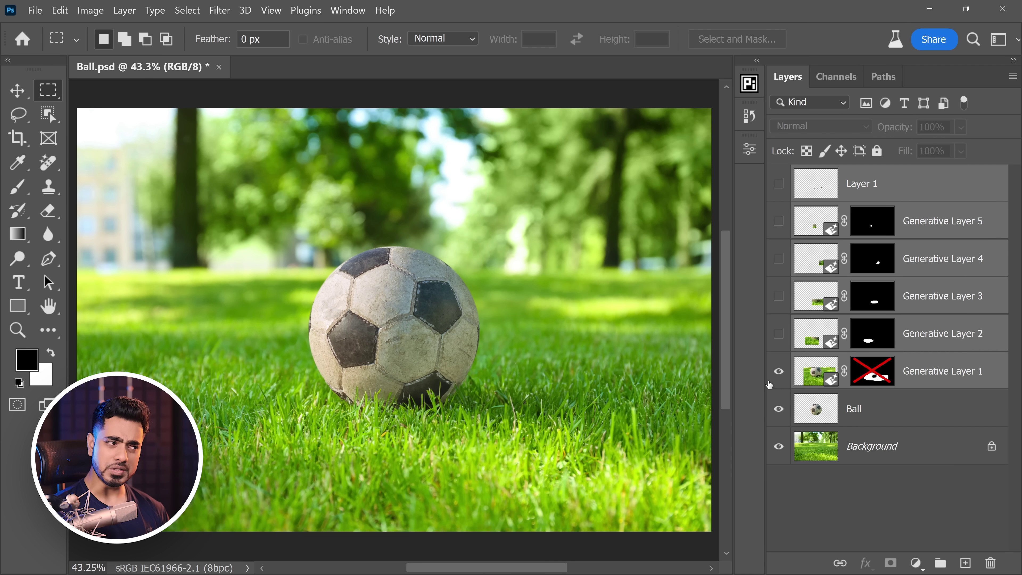
scroll(422, 405, up, 6)
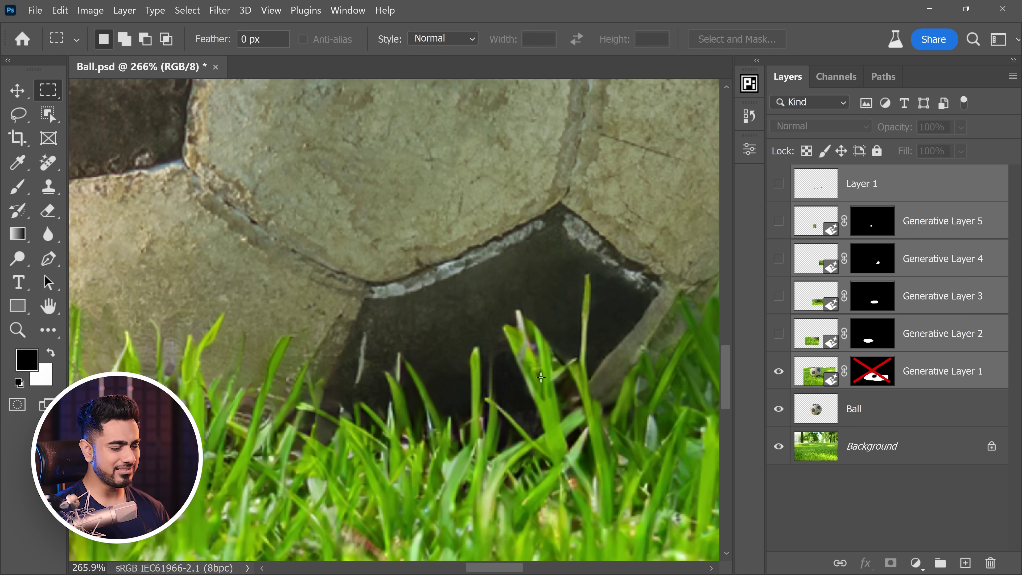
scroll(523, 387, down, 4)
drag(369, 377, 380, 396)
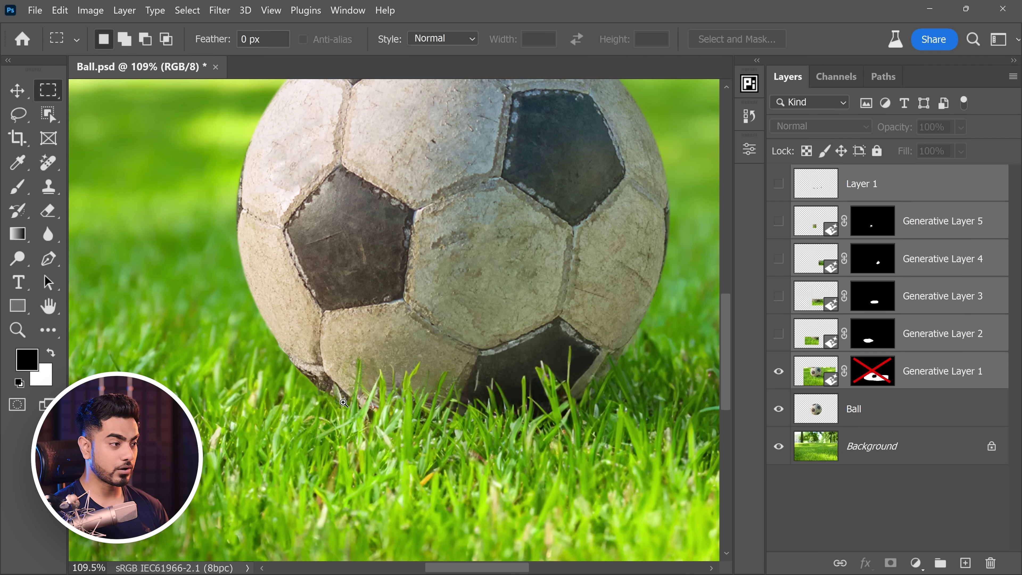
scroll(330, 404, up, 4)
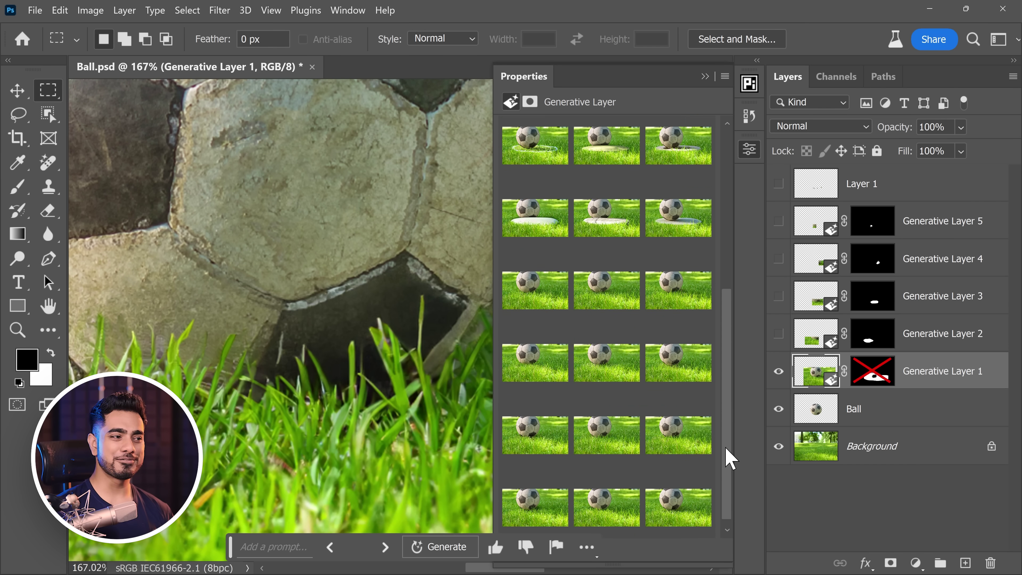
- Compare the bottom-left, bottom-middle and bottom-right grass variations around the ball's lower edge
click(529, 503)
scroll(242, 402, down, 3)
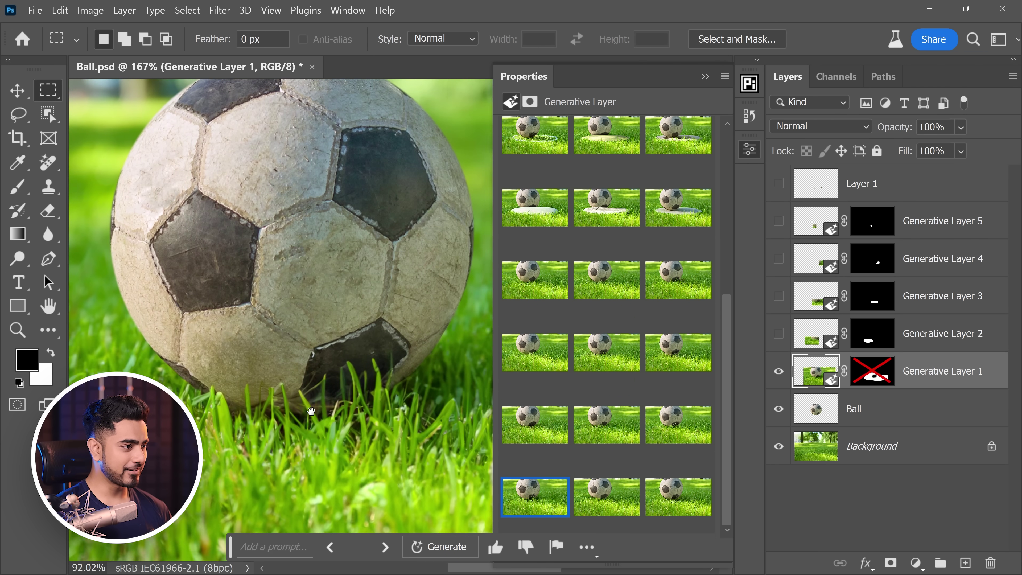
scroll(240, 408, up, 4)
scroll(303, 401, down, 3)
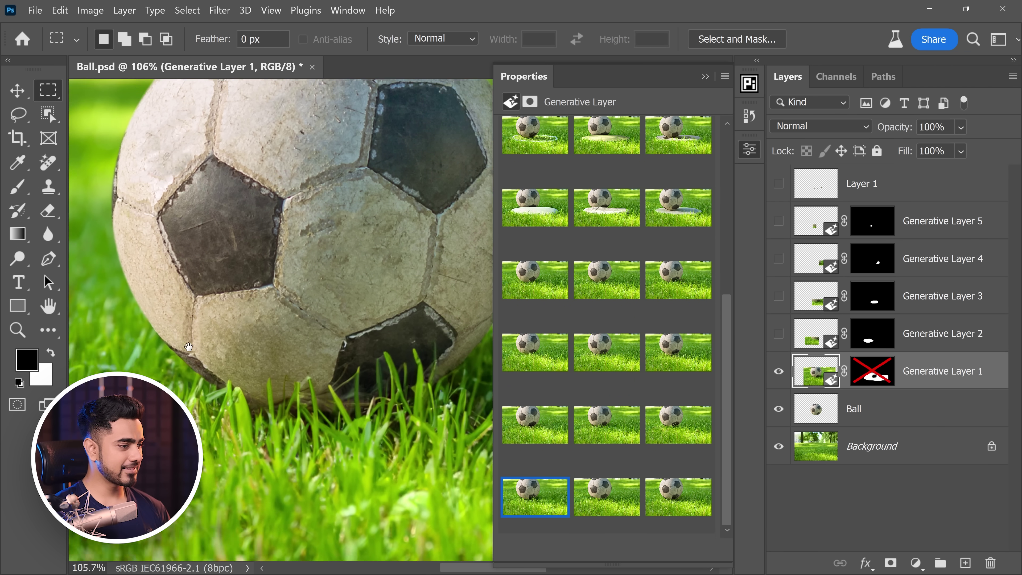
scroll(306, 403, up, 3)
click(606, 497)
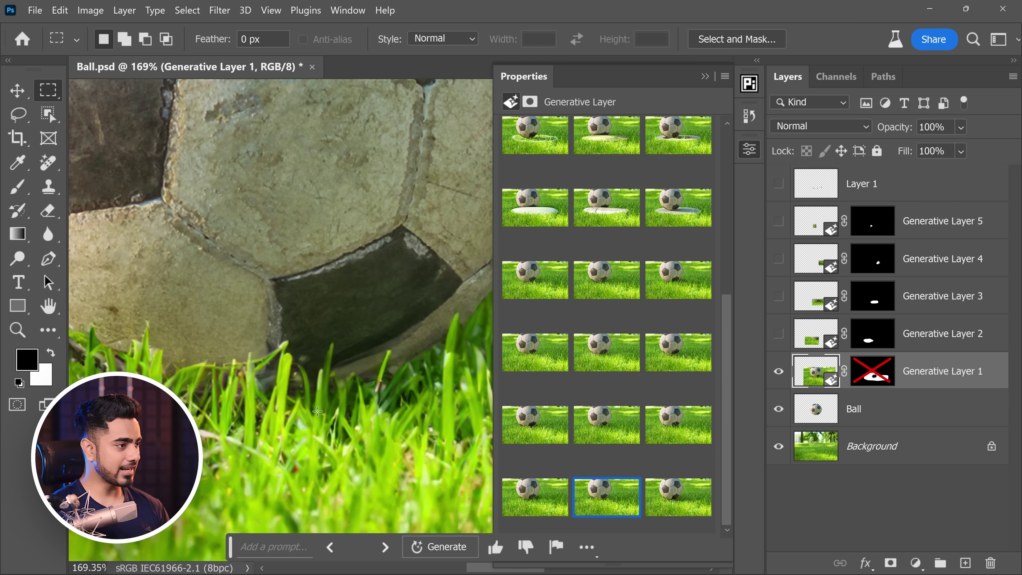
scroll(264, 404, down, 2)
drag(263, 404, 310, 407)
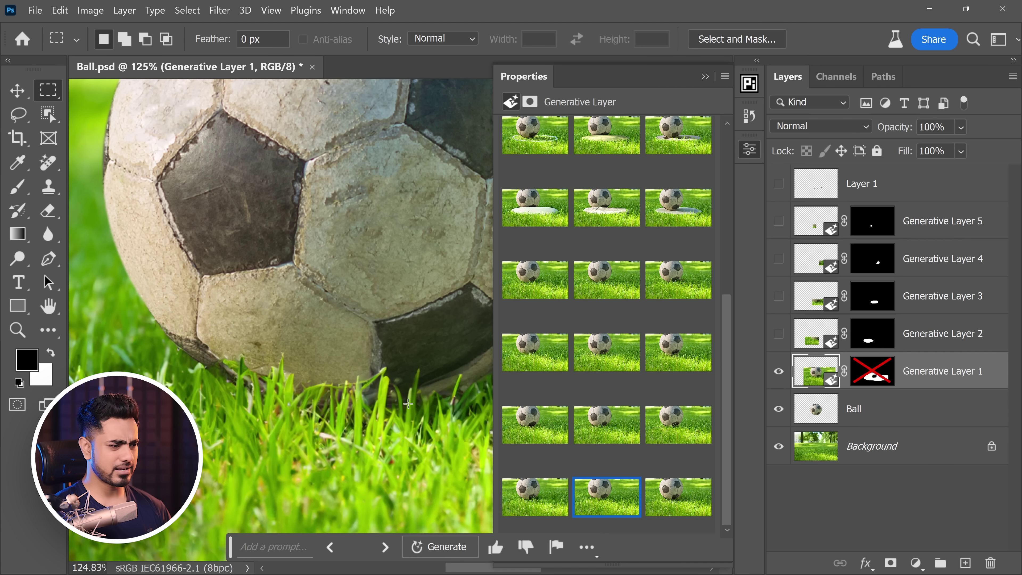
click(684, 504)
drag(345, 390, 279, 395)
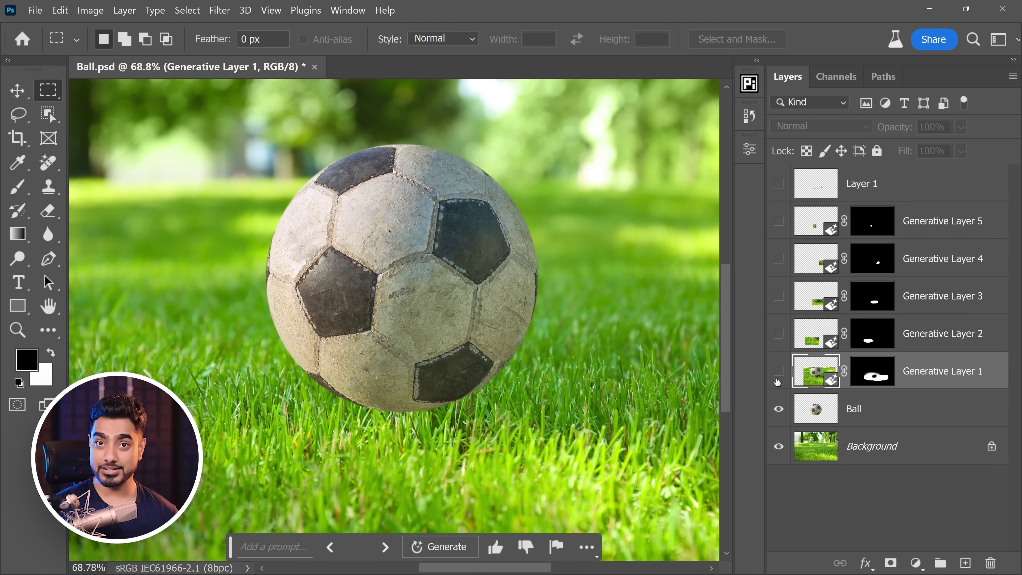
- Turn on Generative Layers 1 through 4 so their grass overlaps the ball's base
click(779, 372)
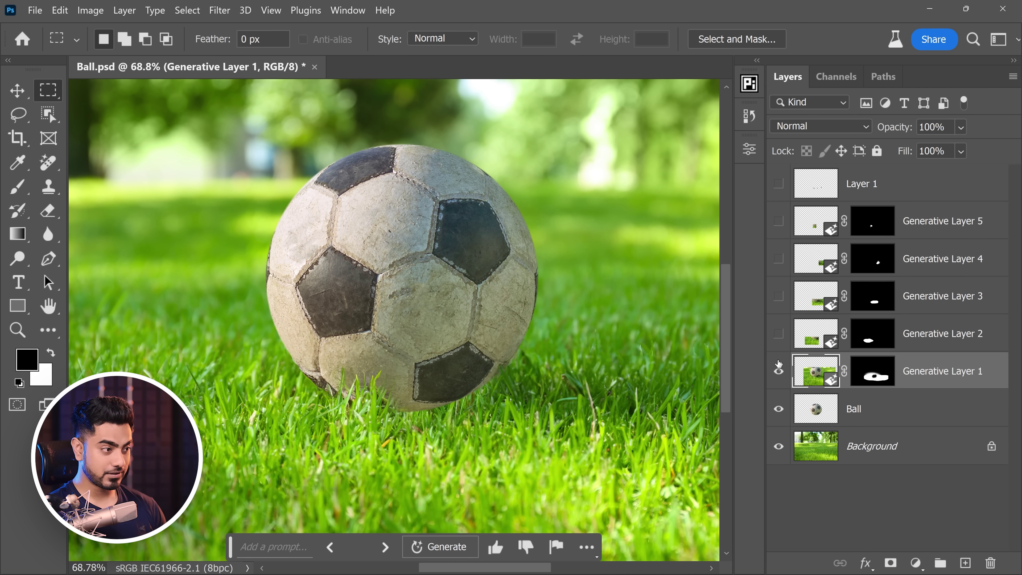
click(779, 334)
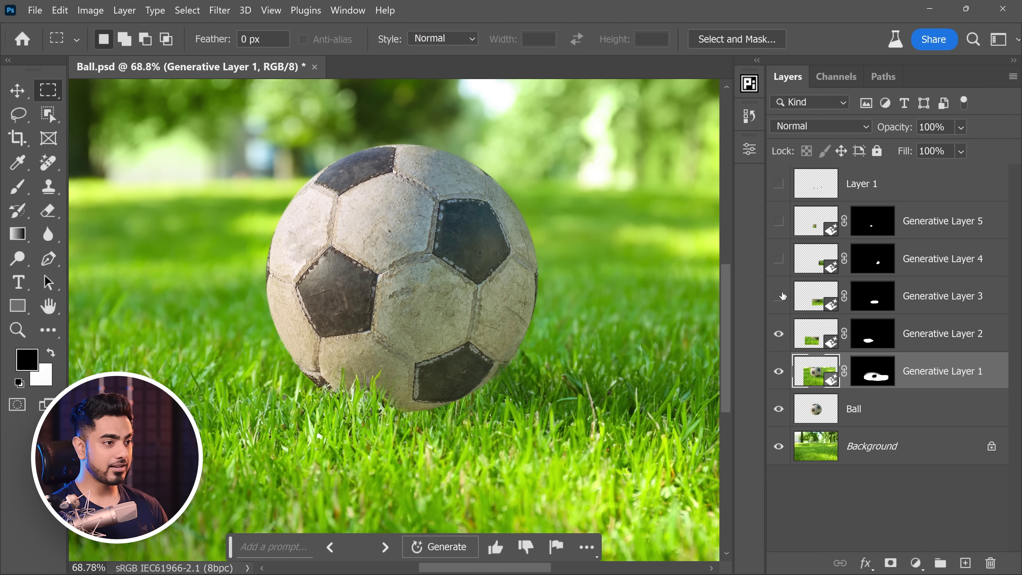
click(779, 297)
click(779, 259)
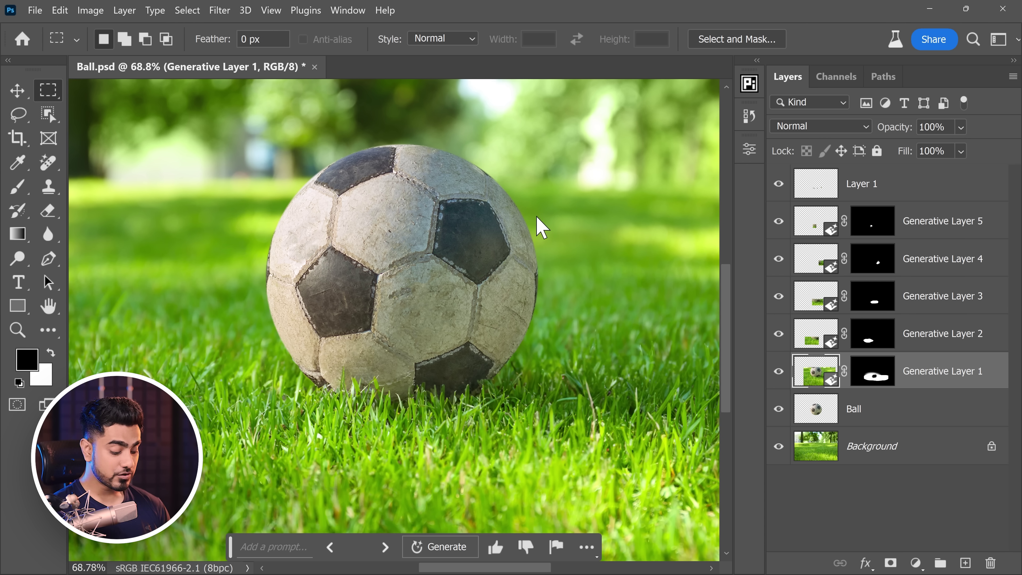
scroll(538, 219, down, 3)
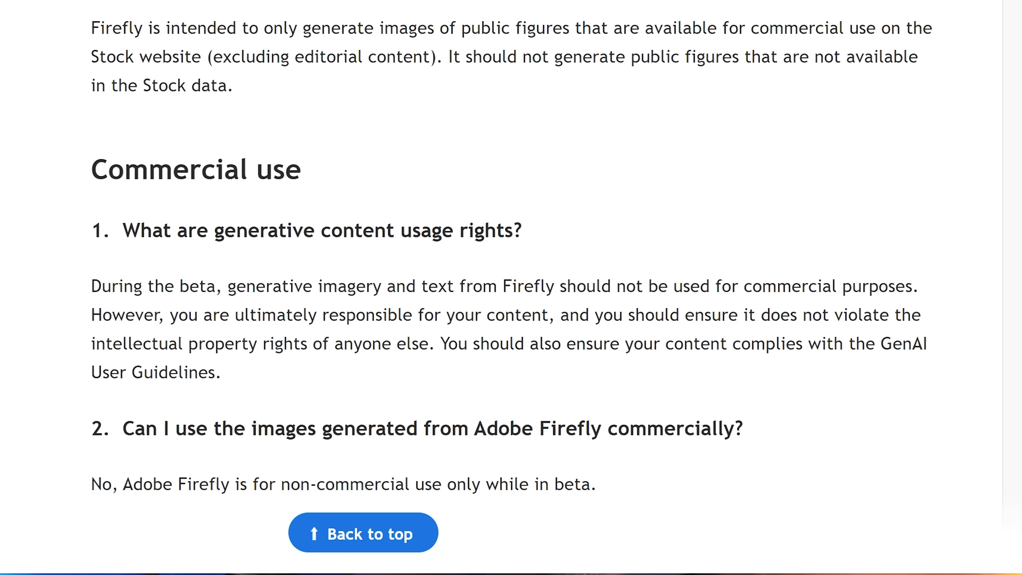
- Highlight the Firefly FAQ sentence stating beta-generated images are for non-commercial use only
drag(91, 286, 438, 286)
drag(689, 286, 912, 286)
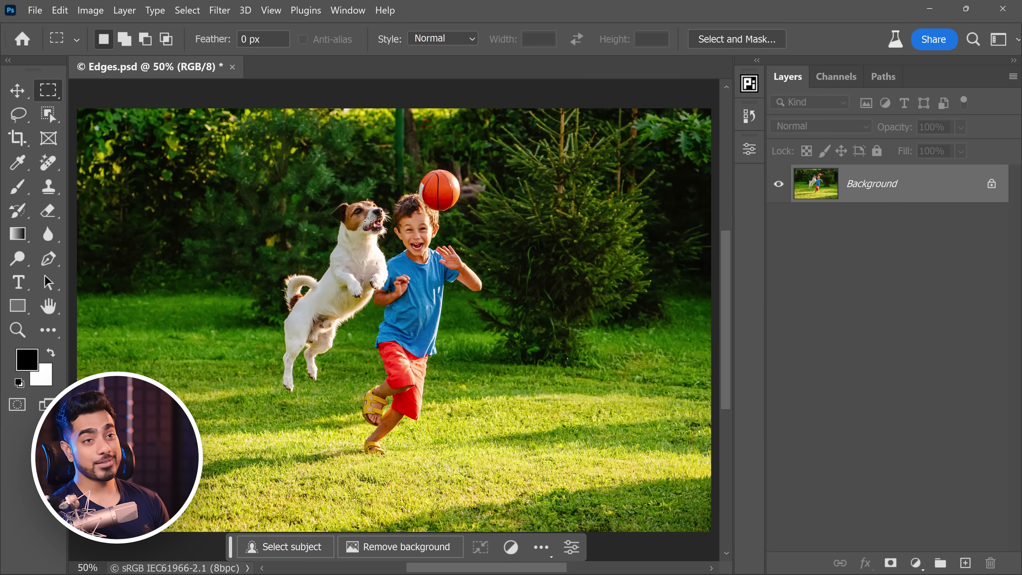
- Select the dog, boy and ball using Object Selection's Cloud Select Subject
mouse_move(48, 114)
mouse_down()
mouse_move(87, 121)
mouse_move(100, 137)
mouse_move(105, 114)
mouse_move(115, 141)
mouse_move(110, 130)
mouse_up()
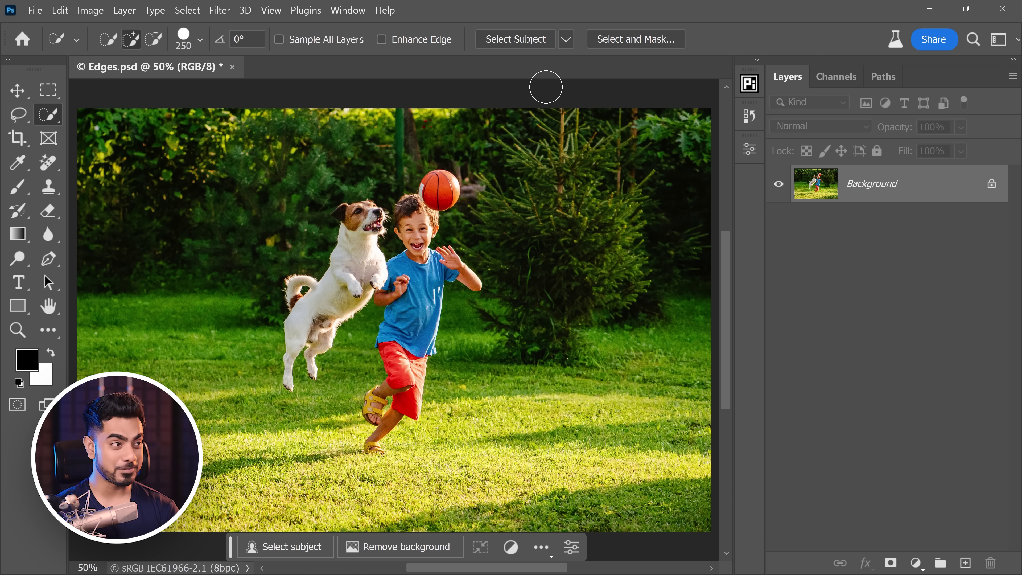
click(566, 39)
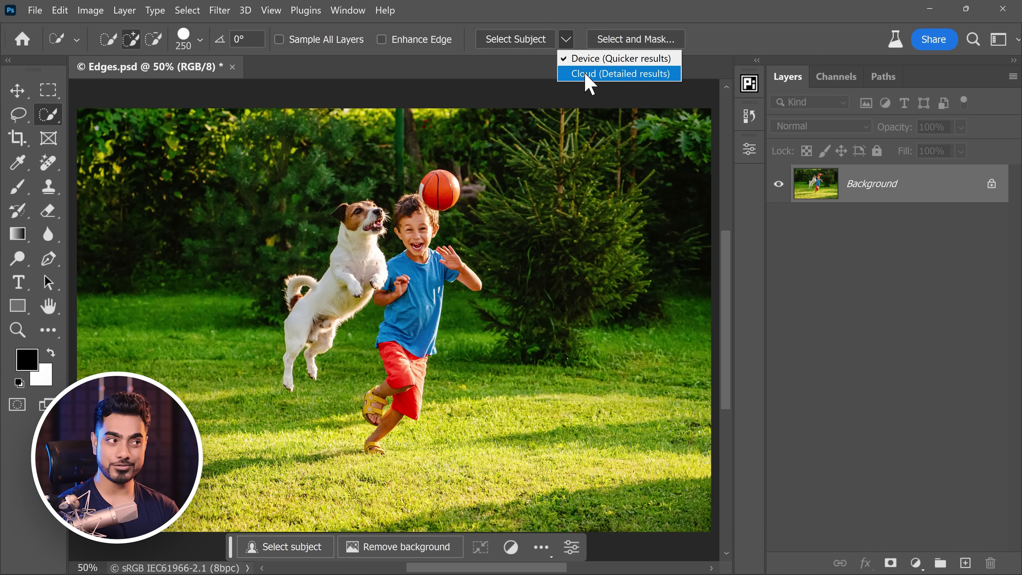
click(584, 72)
click(567, 40)
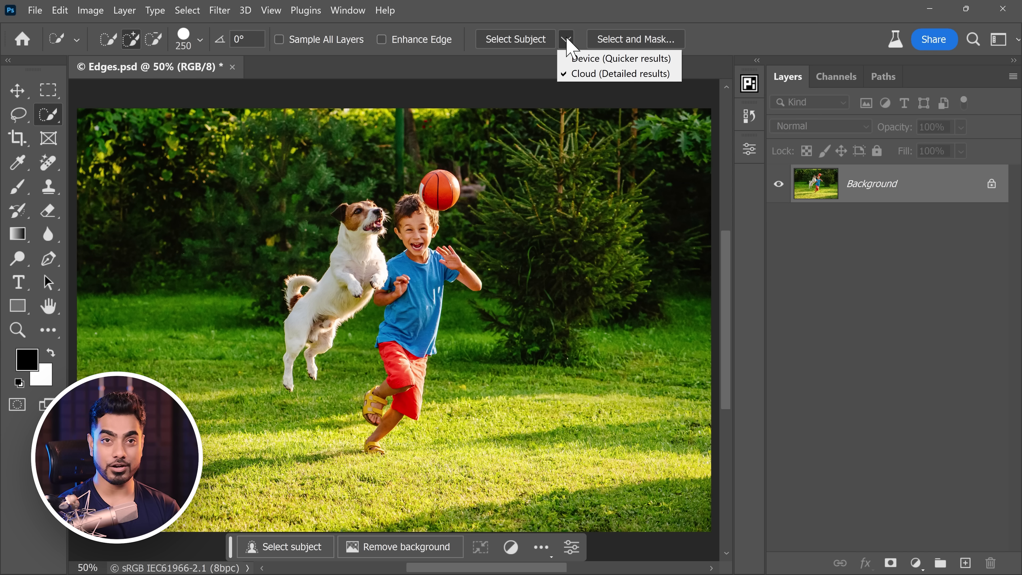
click(583, 73)
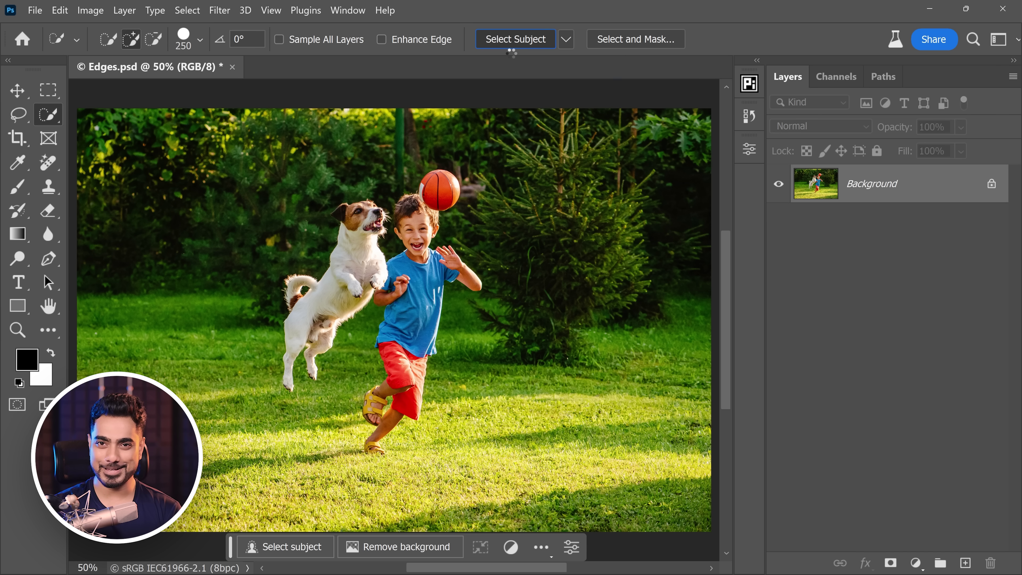
drag(407, 257, 435, 268)
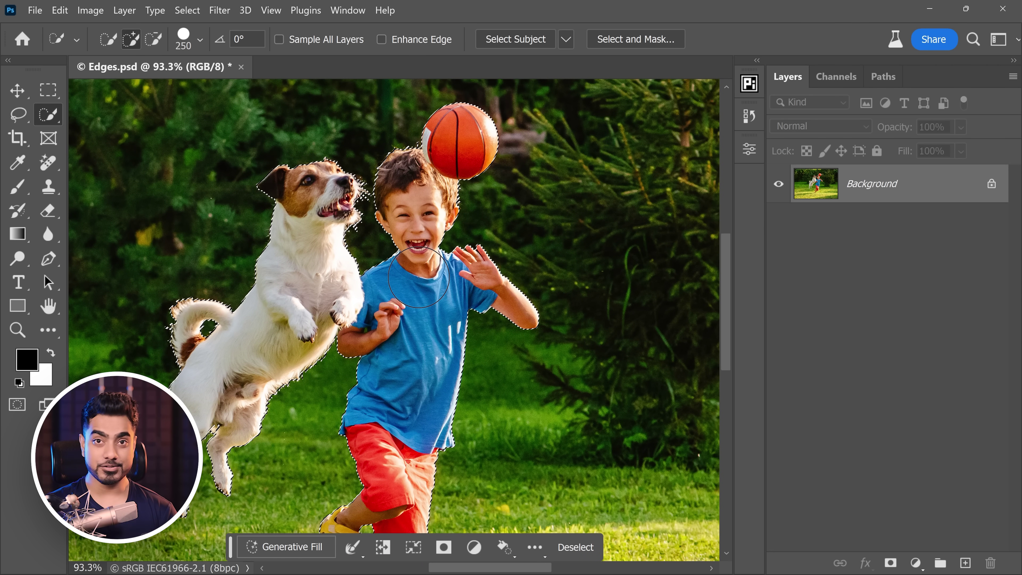
key(ctrl+0)
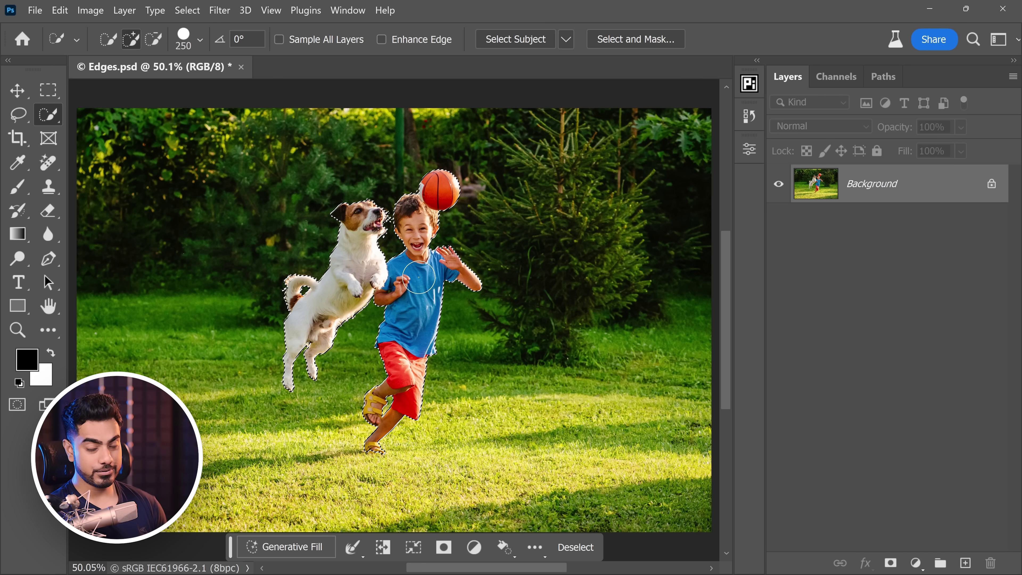
- Invert the selection and generate a new background with the prompt 'beach'
key(ctrl+shift+i)
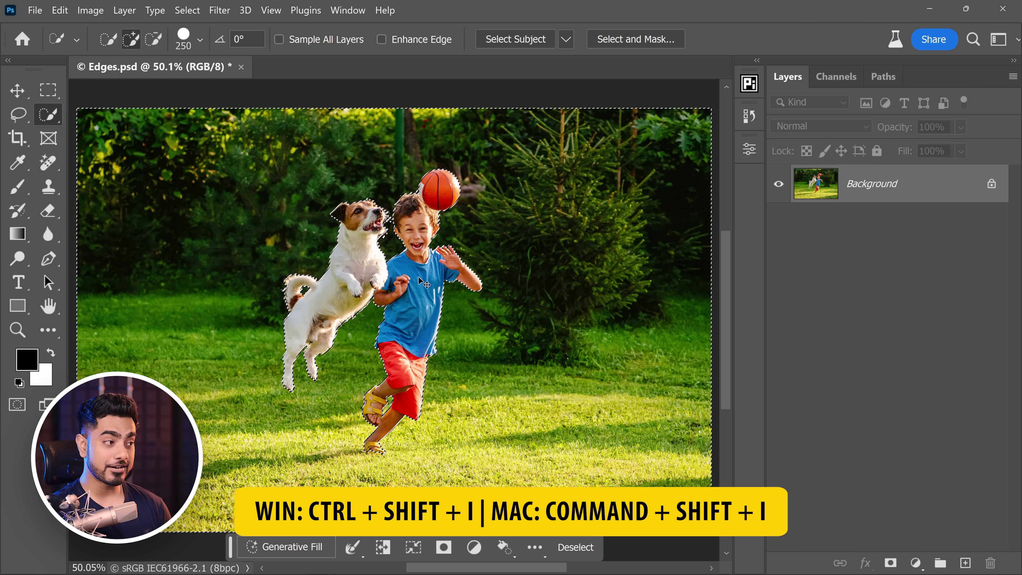
click(297, 547)
text(b)
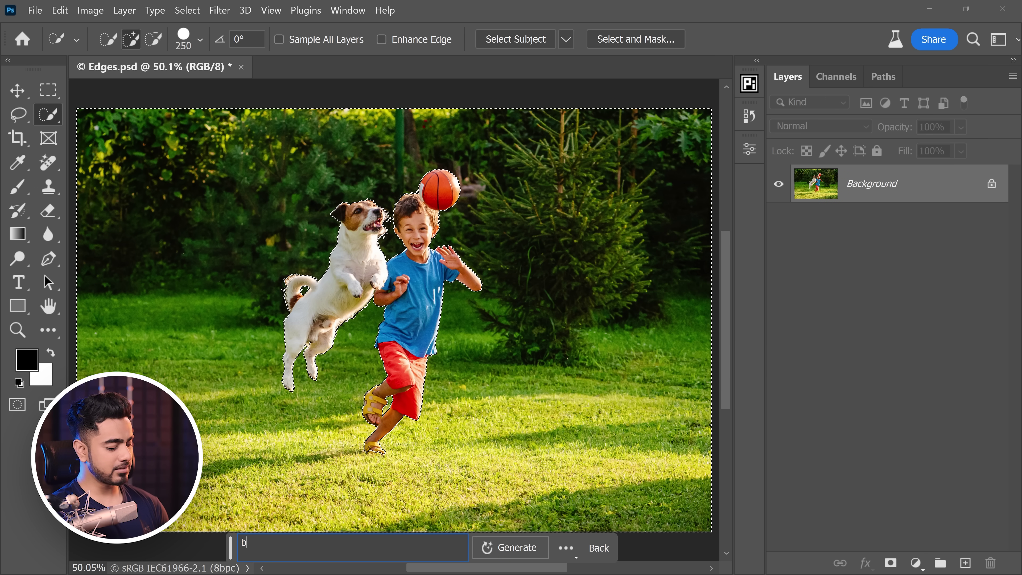
text(each)
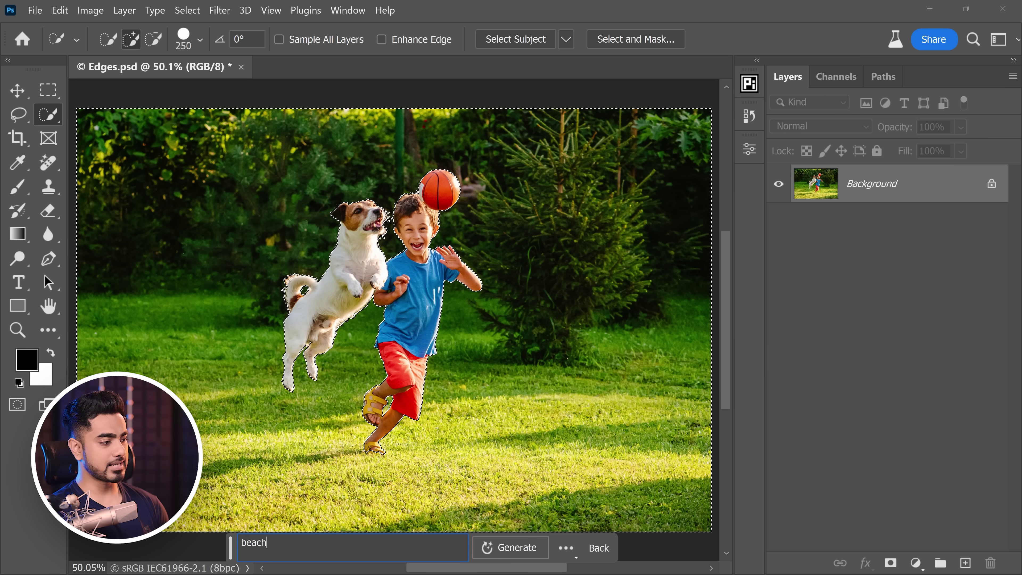
click(514, 552)
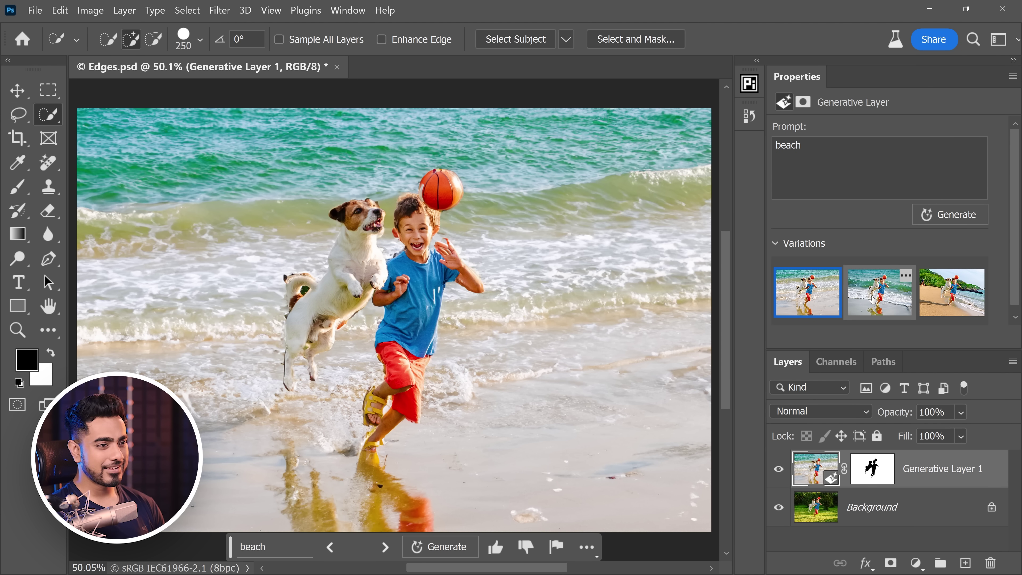
click(886, 304)
click(945, 306)
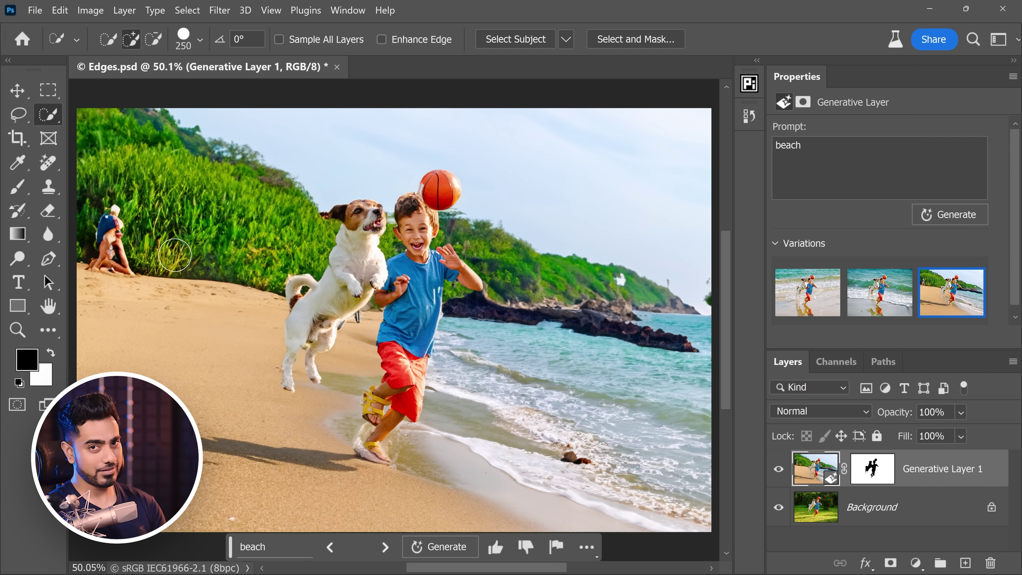
click(805, 296)
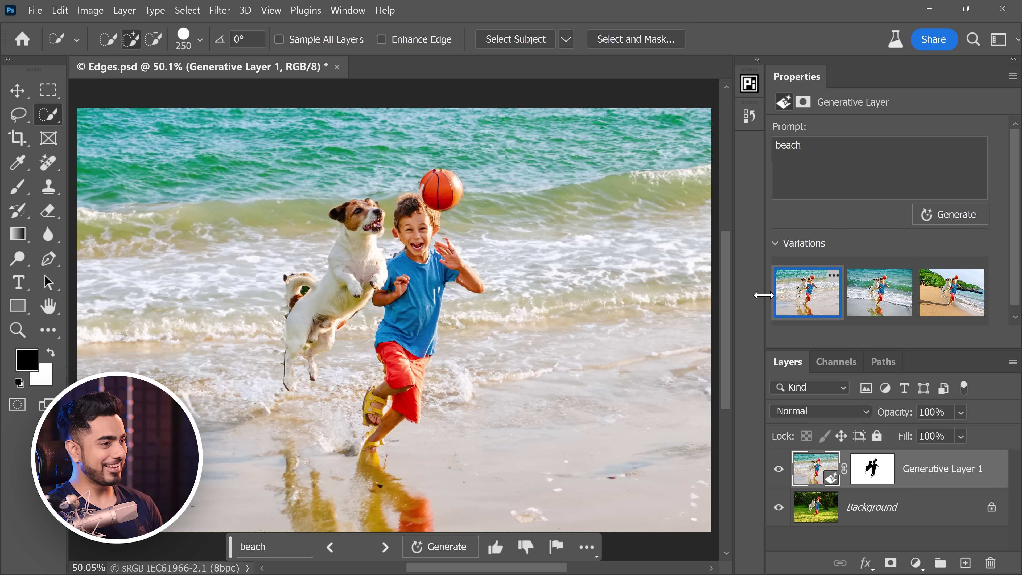
scroll(342, 244, up, 1)
scroll(342, 244, up, 5)
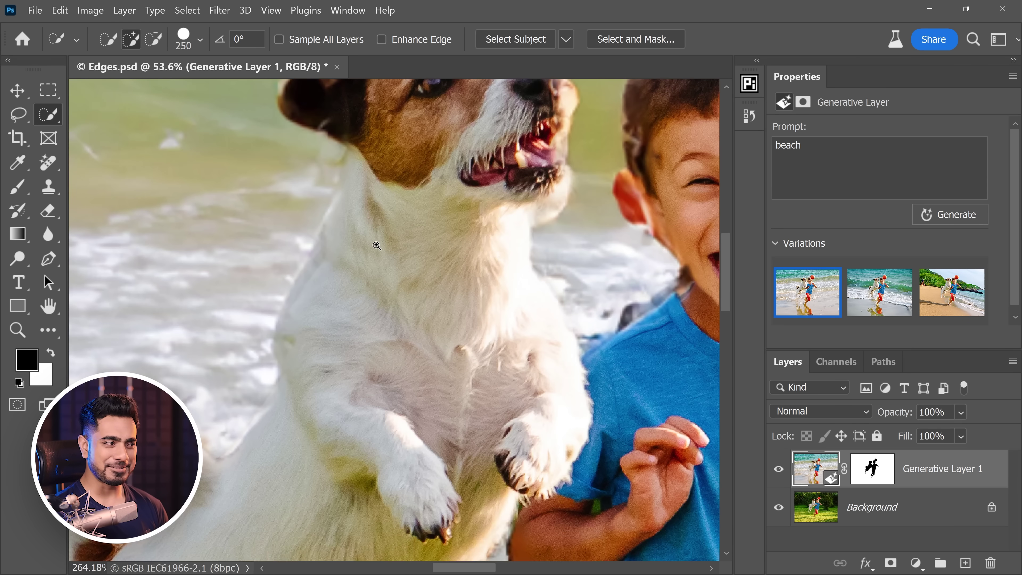
scroll(317, 306, down, 3)
scroll(523, 308, right, 5)
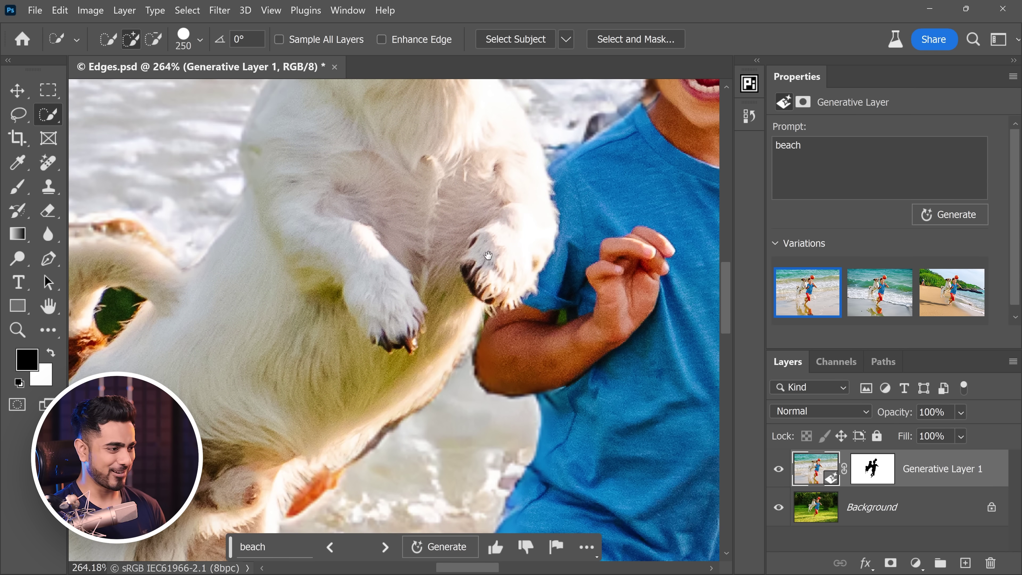
scroll(521, 281, up, 3)
scroll(467, 303, down, 4)
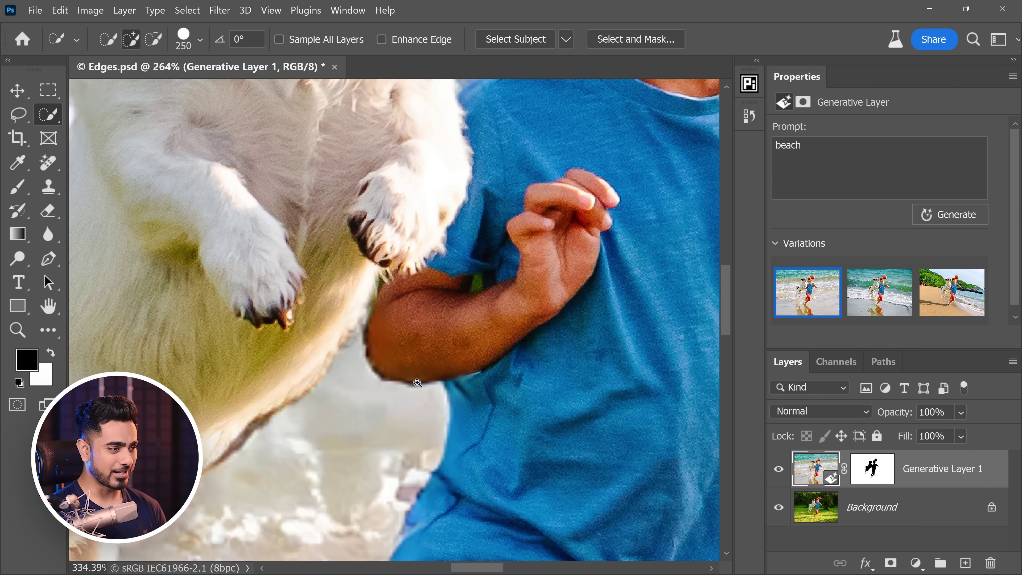
scroll(471, 314, up, 3)
scroll(482, 326, down, 4)
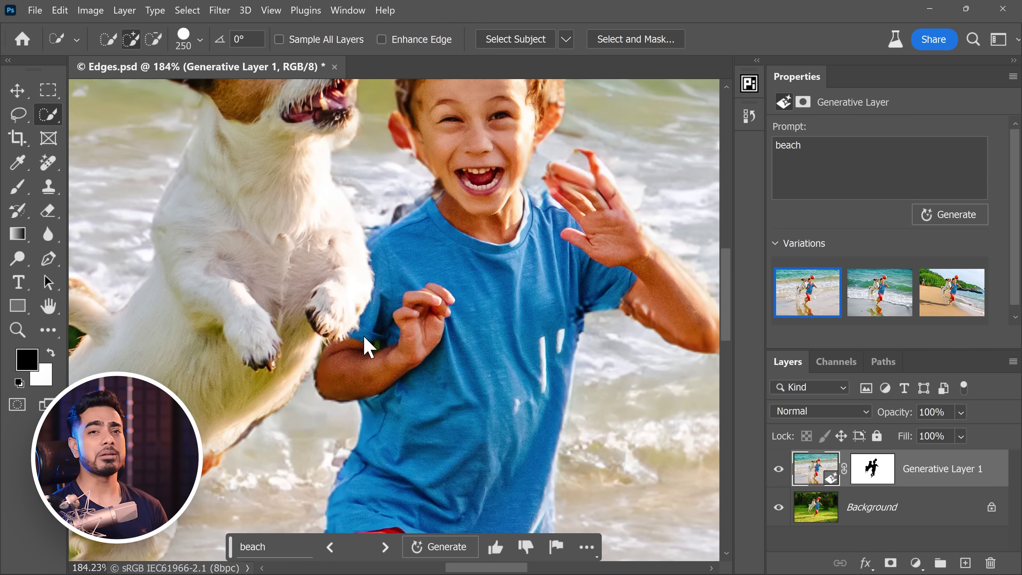
drag(617, 265, 354, 310)
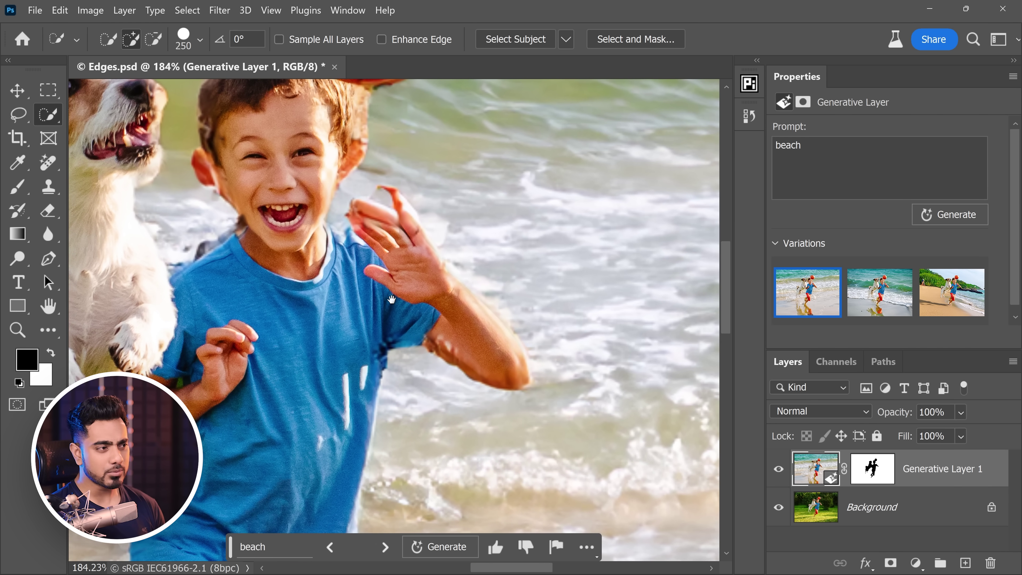
scroll(483, 314, down, 4)
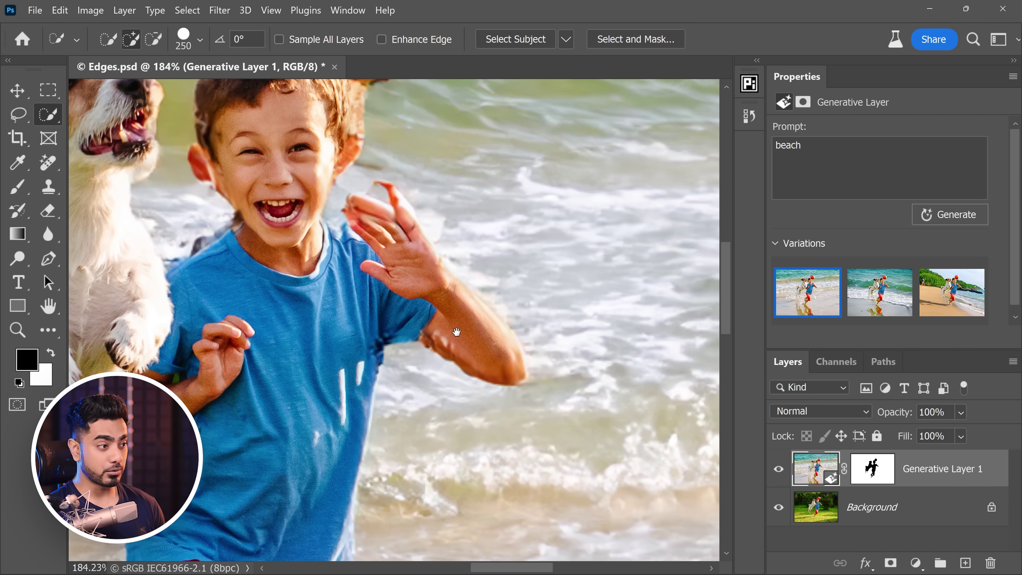
scroll(443, 270, up, 4)
scroll(443, 271, down, 4)
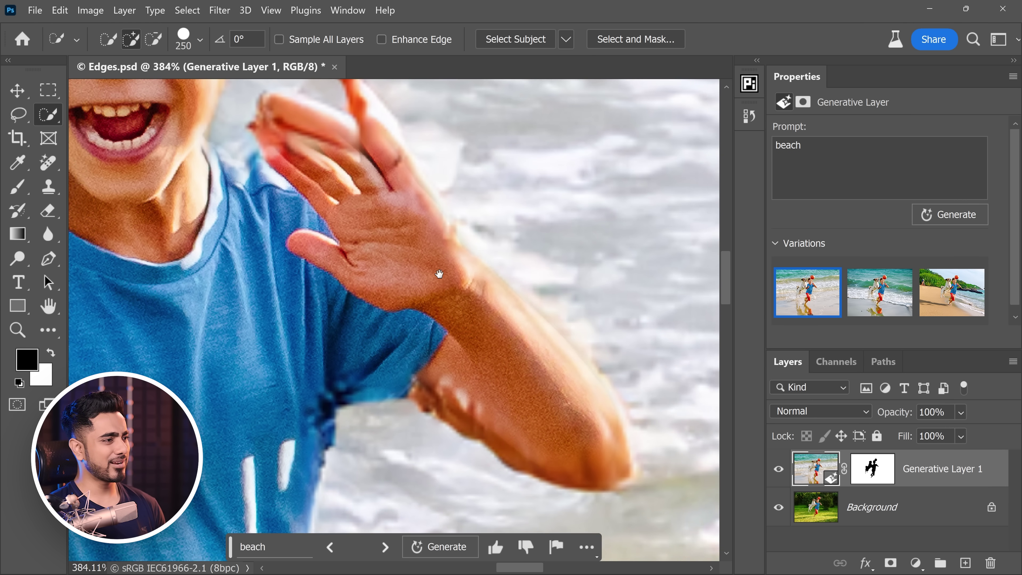
scroll(442, 233, up, 4)
scroll(452, 232, down, 5)
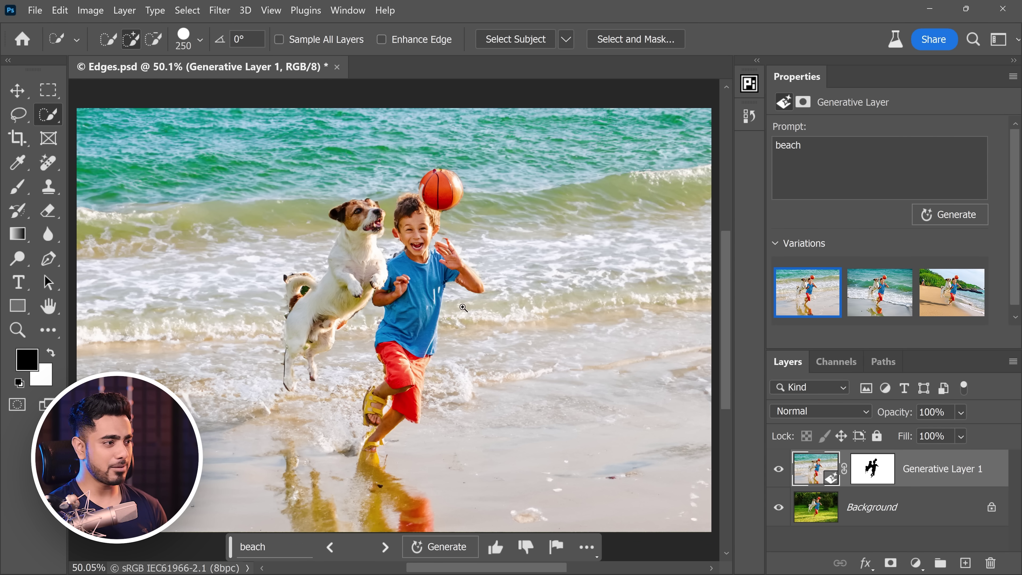
- Lasso-select the blurry halo beside the boy's shirt
scroll(463, 307, up, 10)
scroll(463, 308, down, 2)
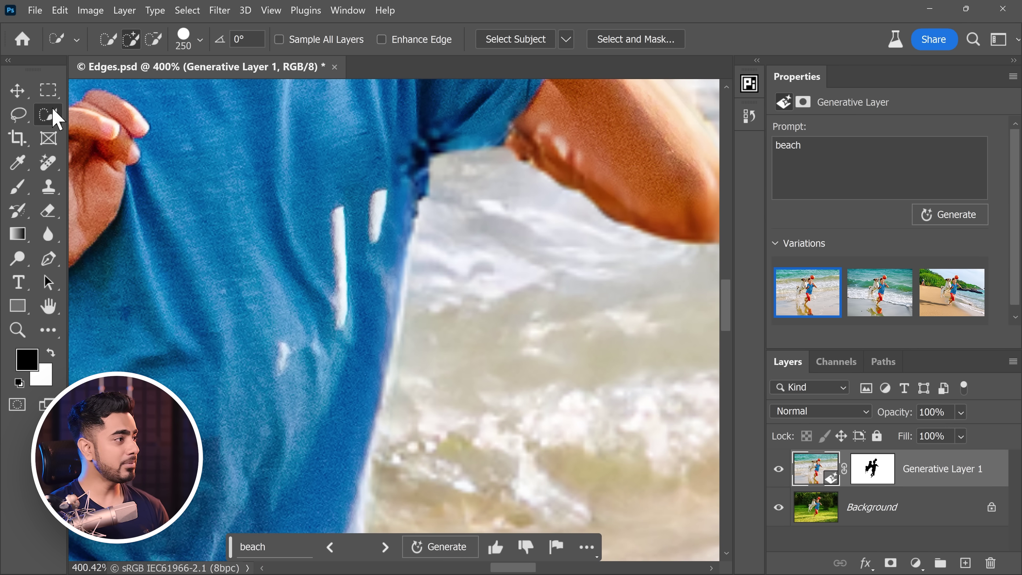
click(18, 115)
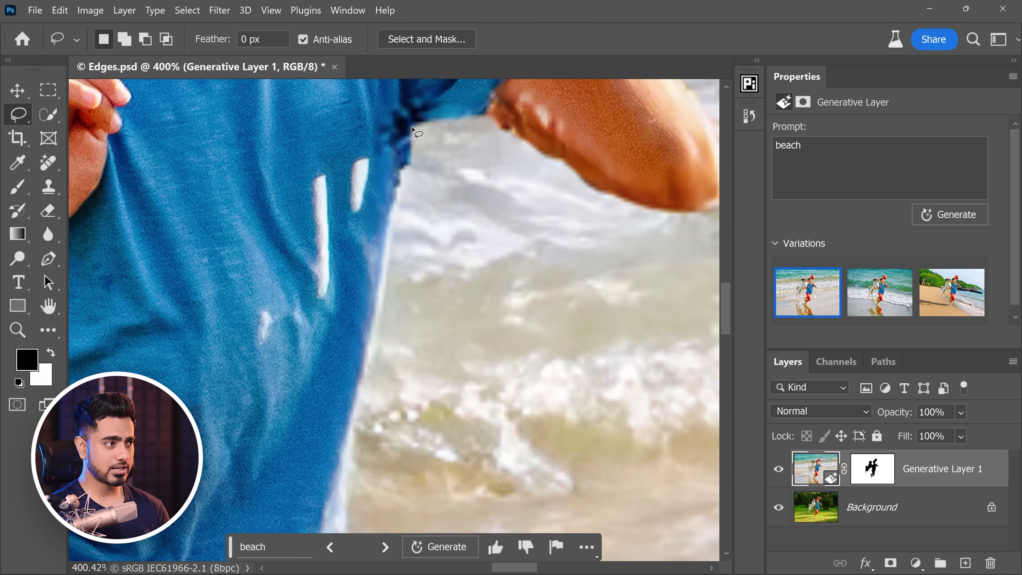
drag(412, 128, 402, 145)
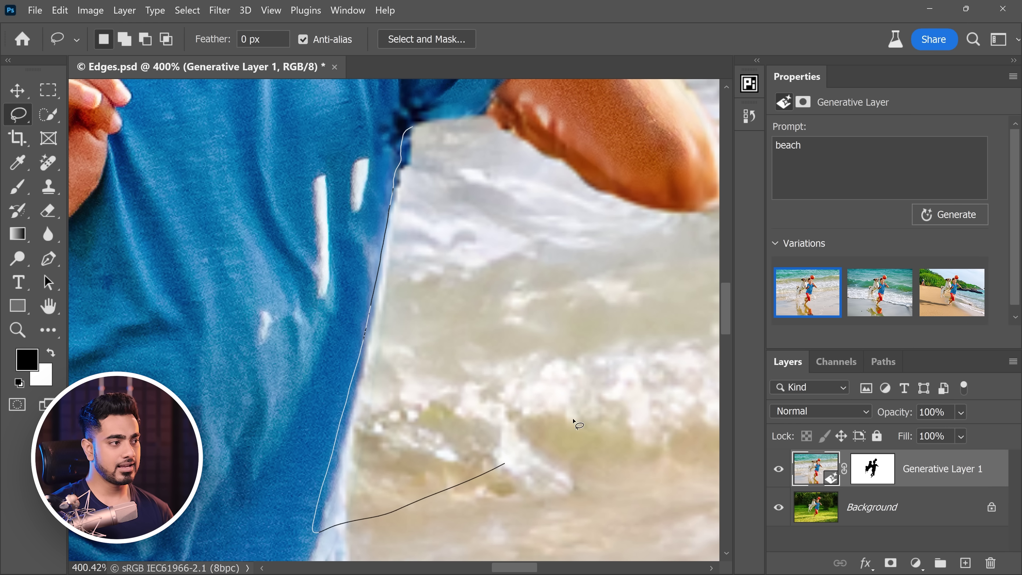
drag(444, 158, 409, 170)
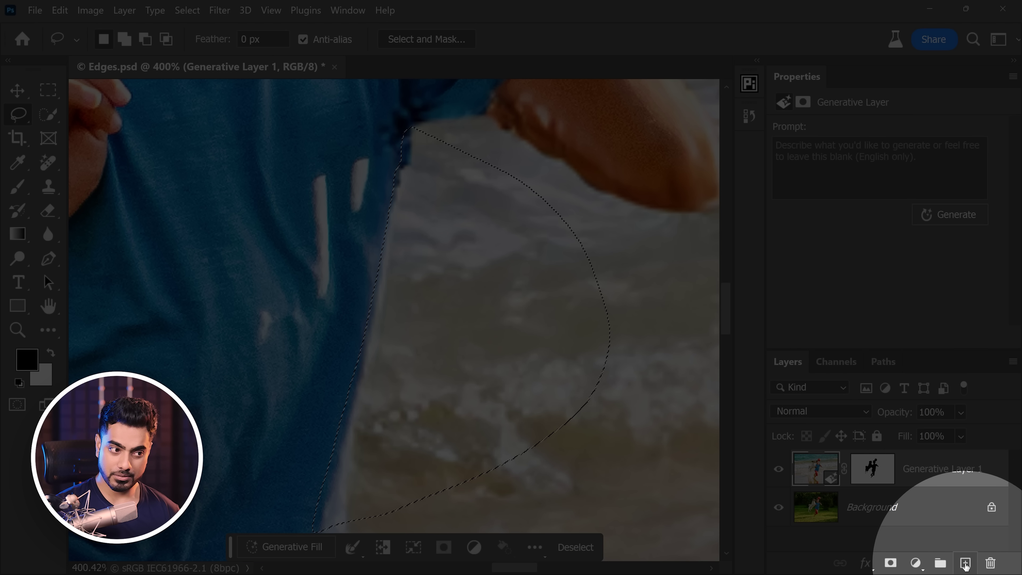
- Clone nearby surf onto a new Layer 1 over the selected halo, then deselect
click(966, 562)
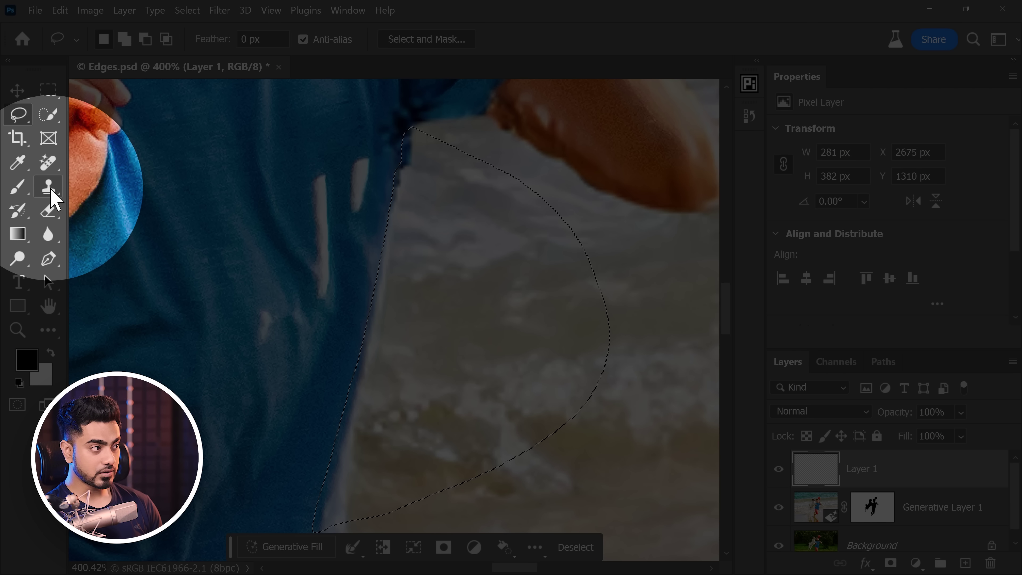
click(50, 190)
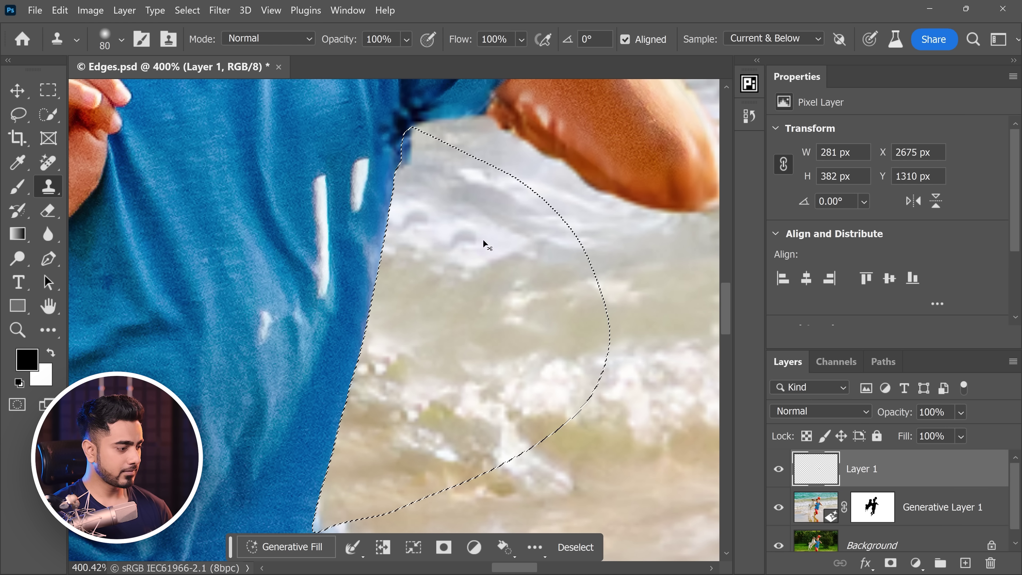
key(ctrl+d)
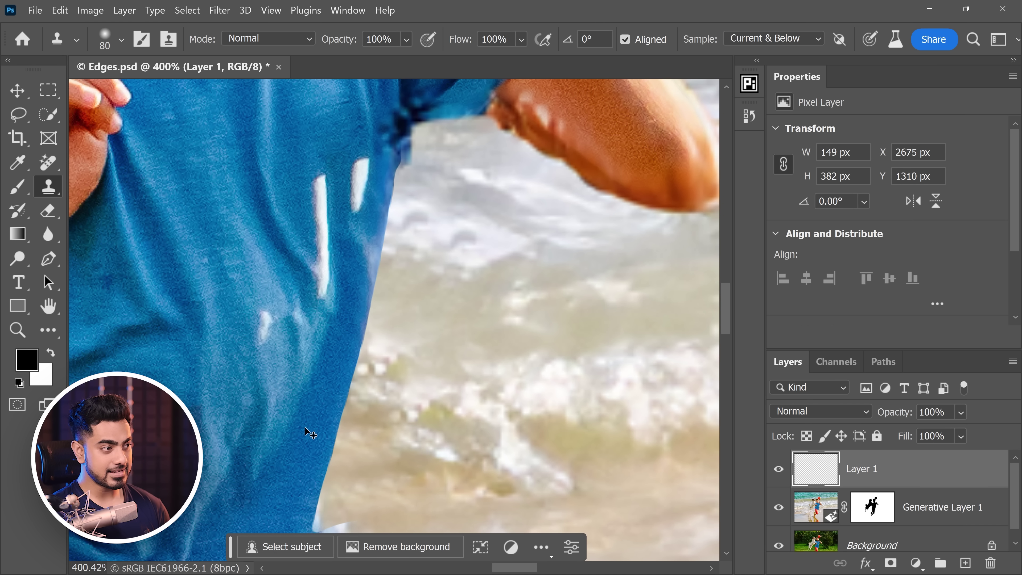
- Zoom out to review the cloned fix along the shirt edge in Edges.psd
scroll(549, 334, down, 5)
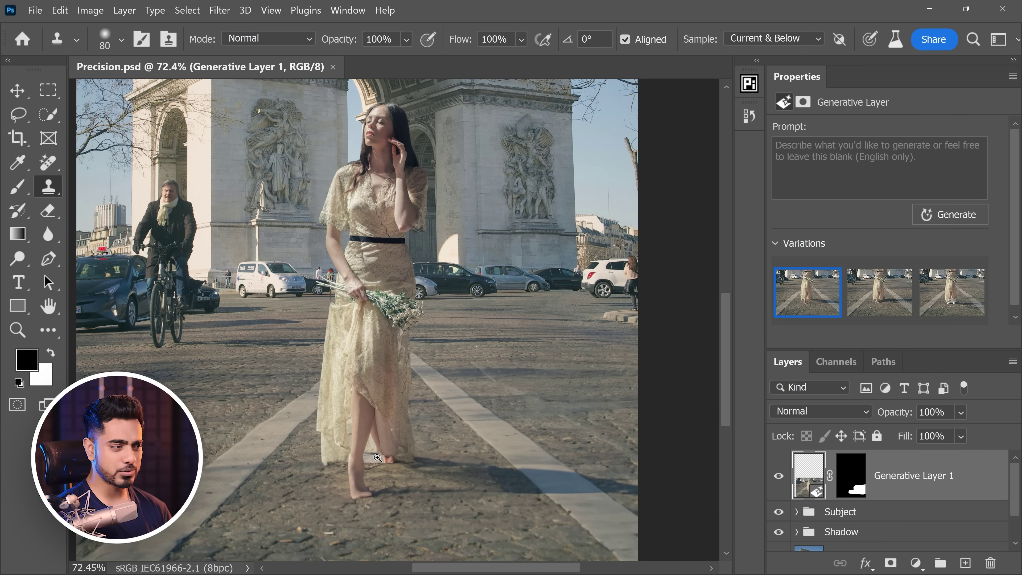
- Zoom in on the woman's feet in Precision.psd and compare with Generative Layer 1 on and off
drag(381, 459, 418, 459)
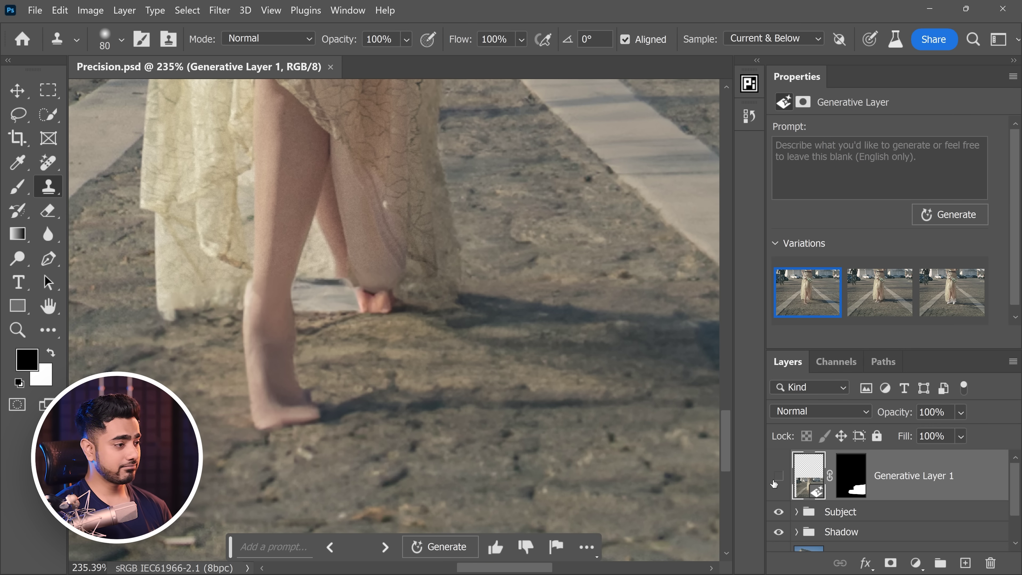
click(778, 477)
click(778, 476)
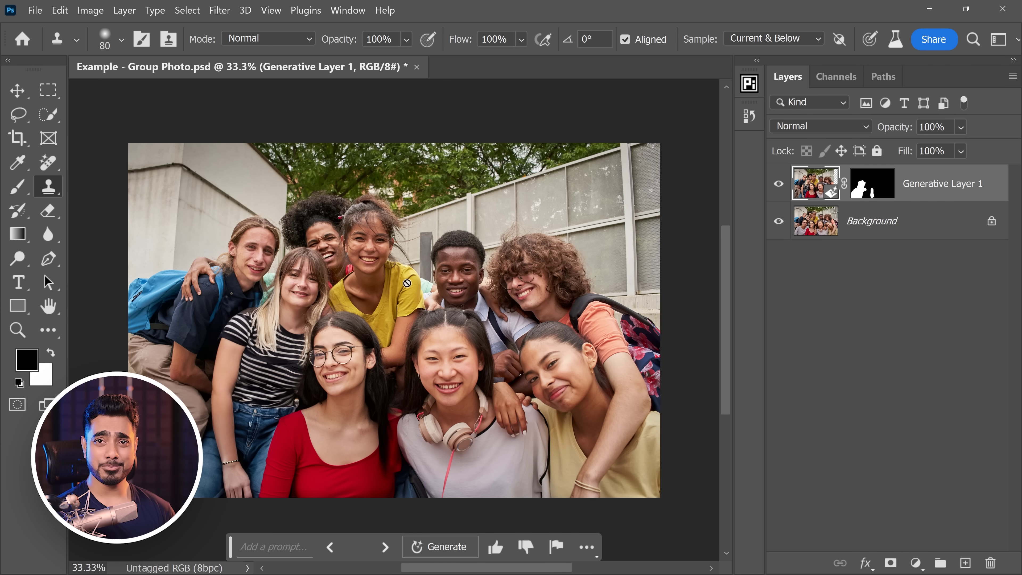
- Compare the group photo's generated person with the original, then inspect the hand, bracelet and girl's arm
drag(313, 318, 357, 276)
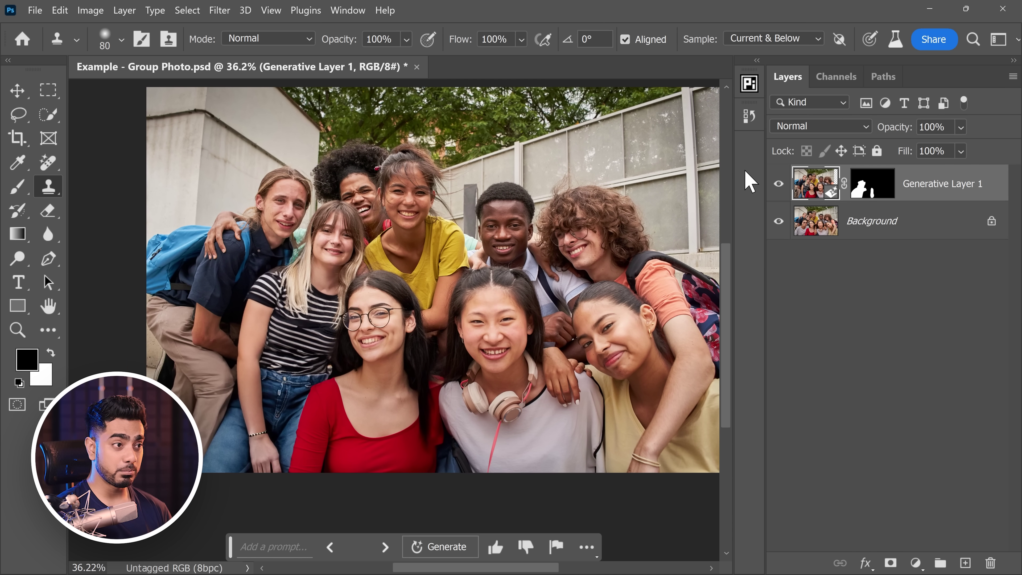
click(779, 186)
click(779, 185)
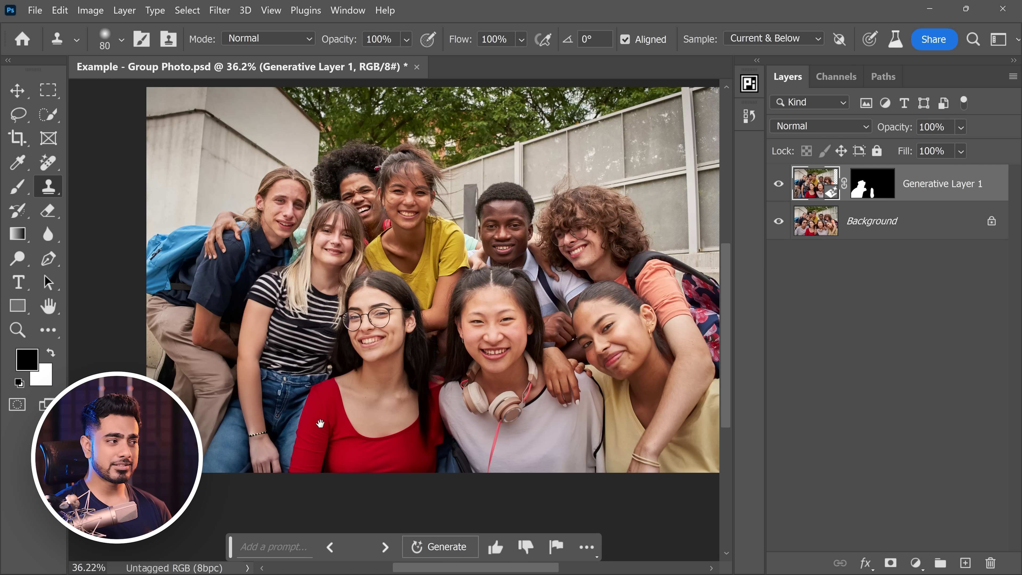
drag(267, 479, 335, 358)
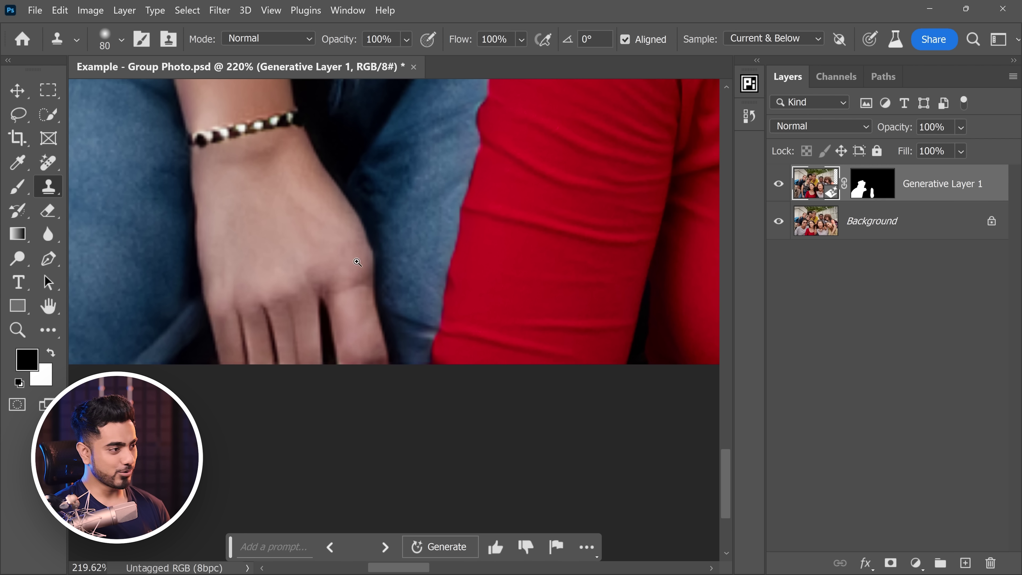
drag(386, 257, 367, 353)
scroll(367, 352, up, 2)
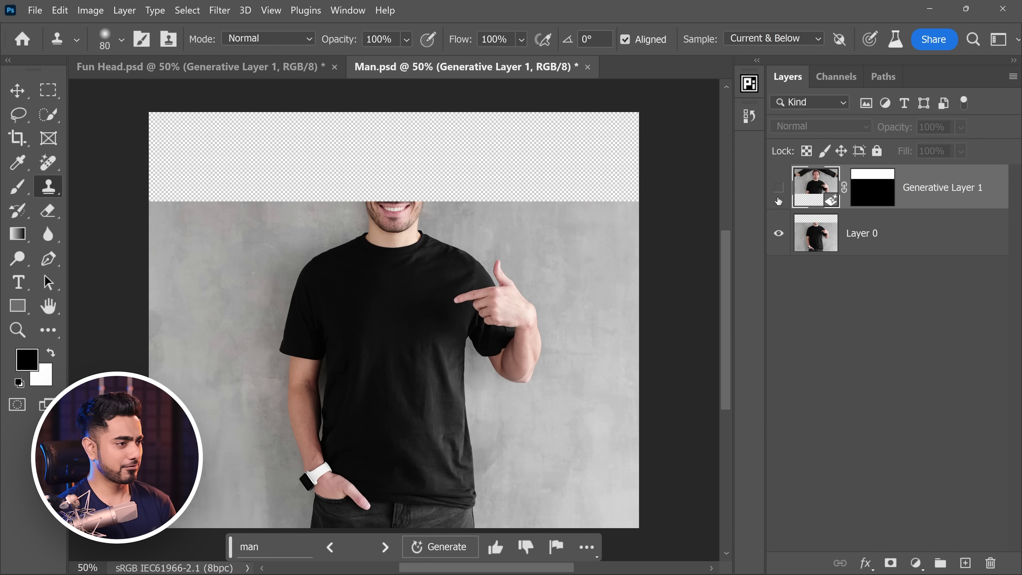
- Show Generative Layer 1 in Man.psd and try the upside-down and overhead-man variations
click(779, 189)
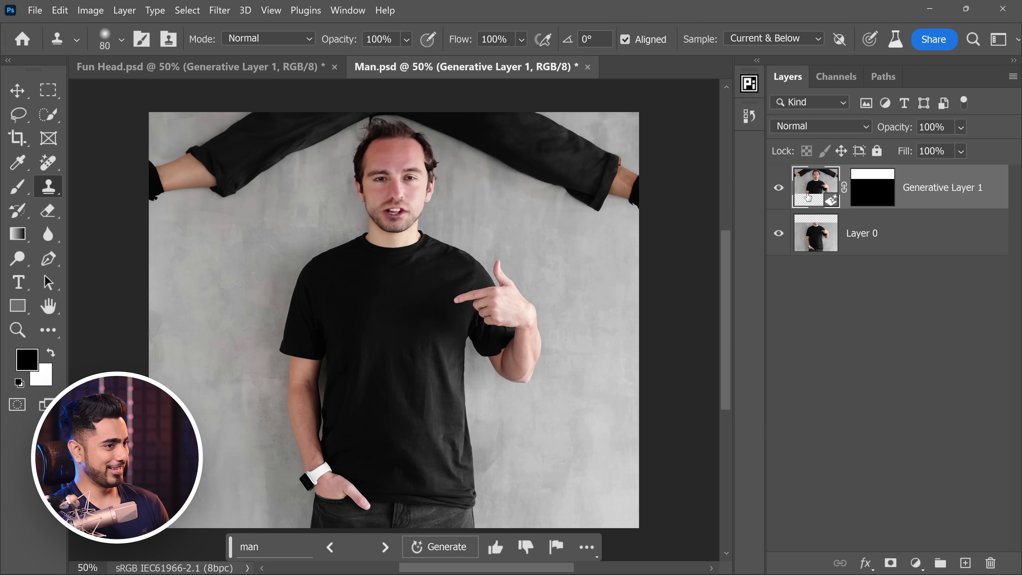
double_click(993, 197)
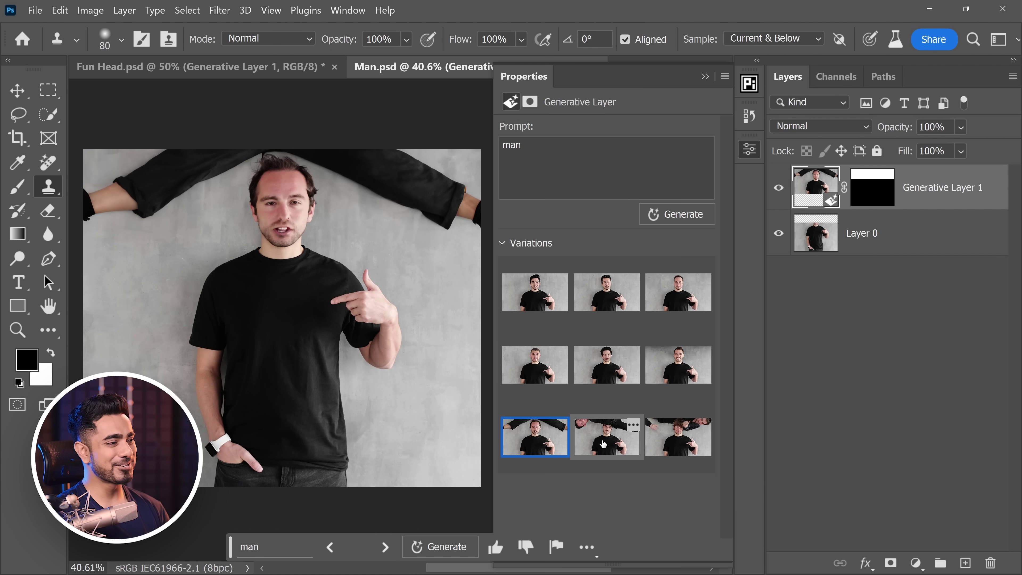
click(608, 444)
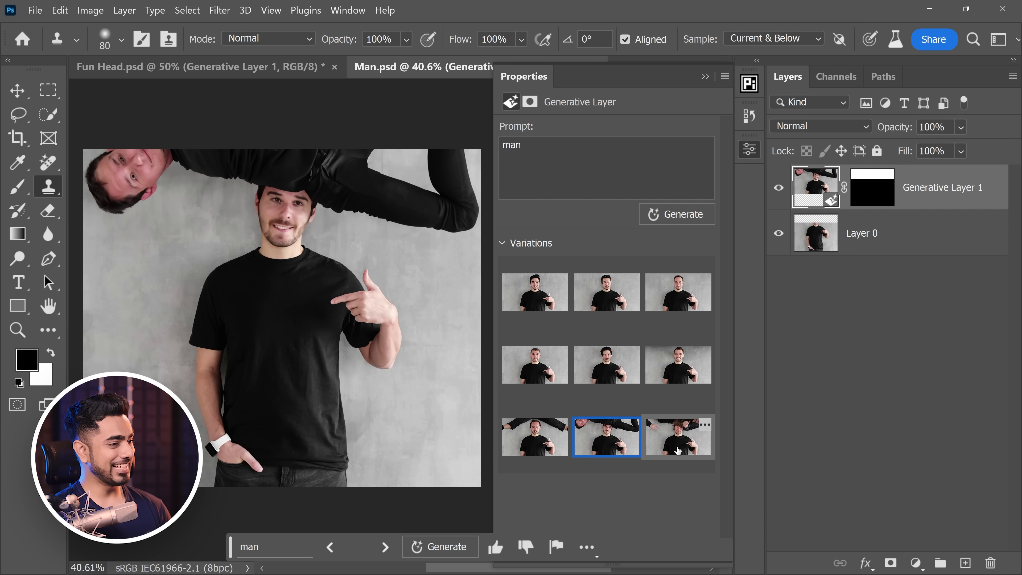
click(678, 450)
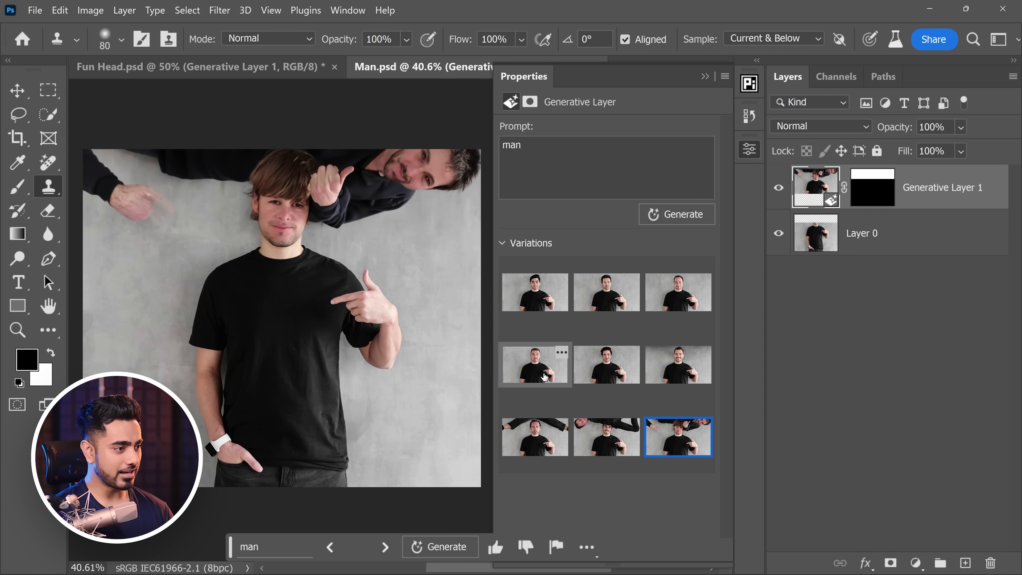
- Zoom in on the face and try plainer variations, settling on the smiling-face one
click(544, 377)
ctrl+click(309, 192)
drag(309, 193, 345, 225)
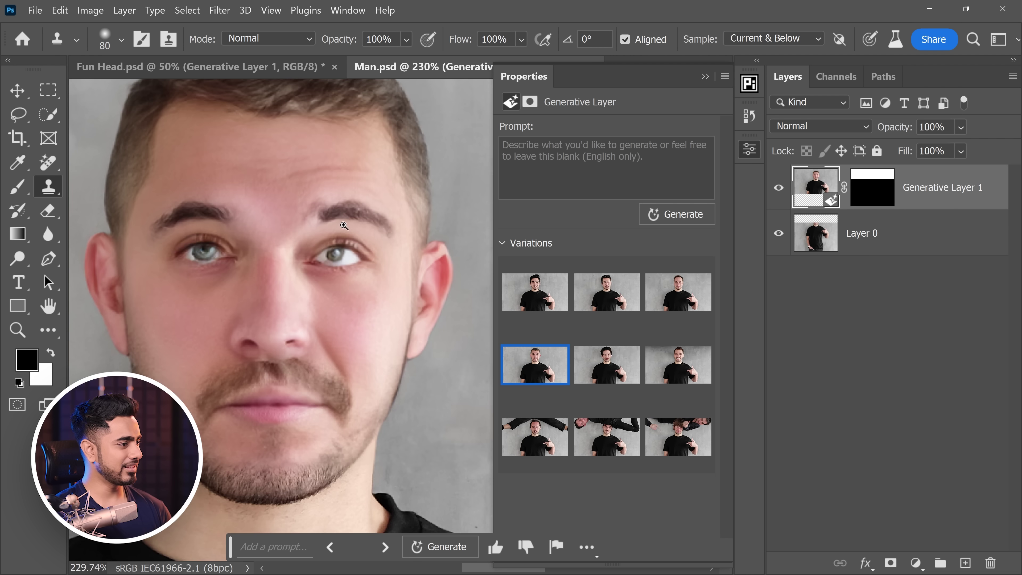
click(604, 364)
click(676, 364)
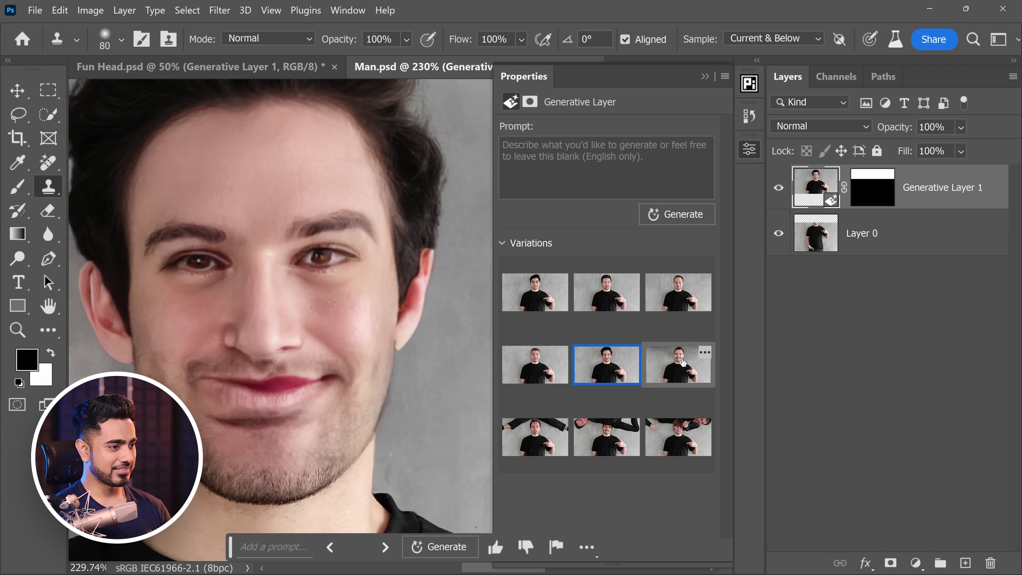